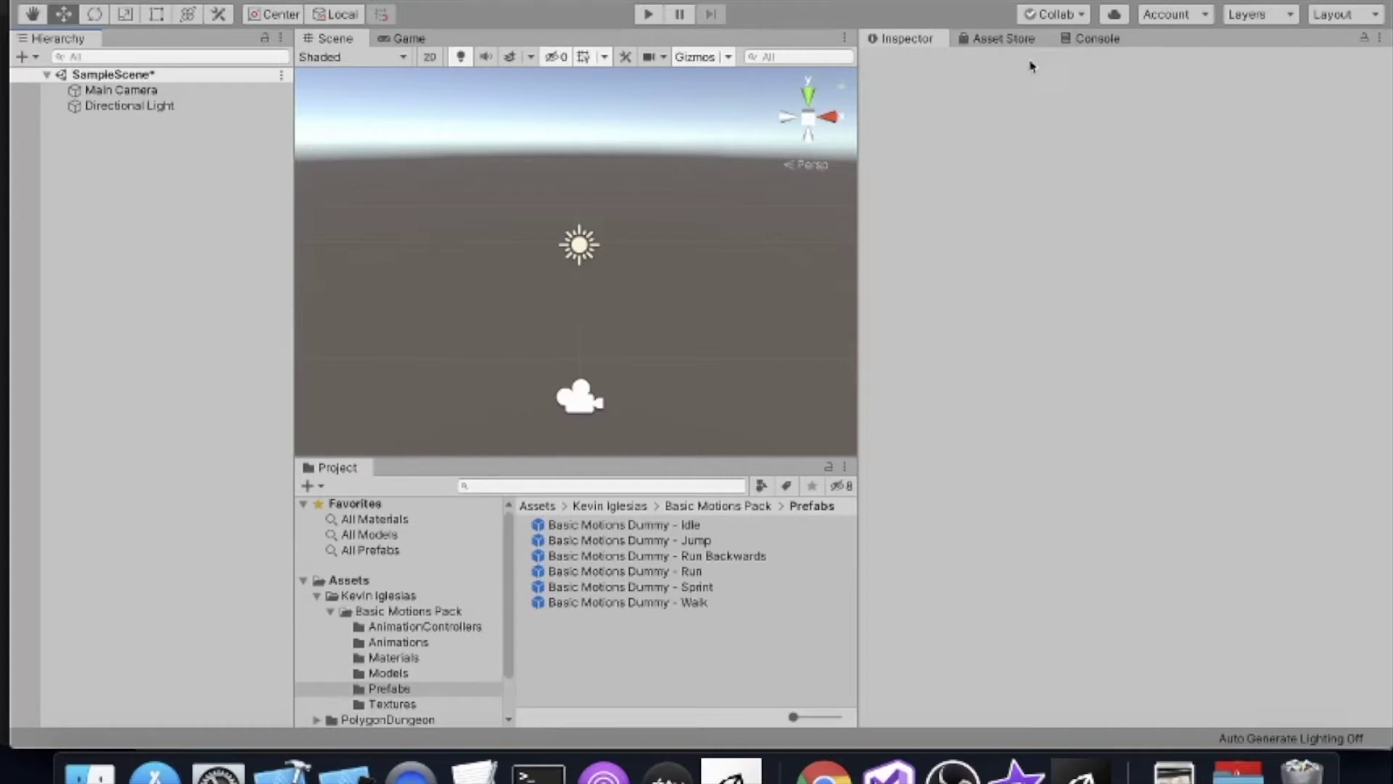
Step: Add a Plane 3D object to the scene from the Hierarchy
right_click(167, 195)
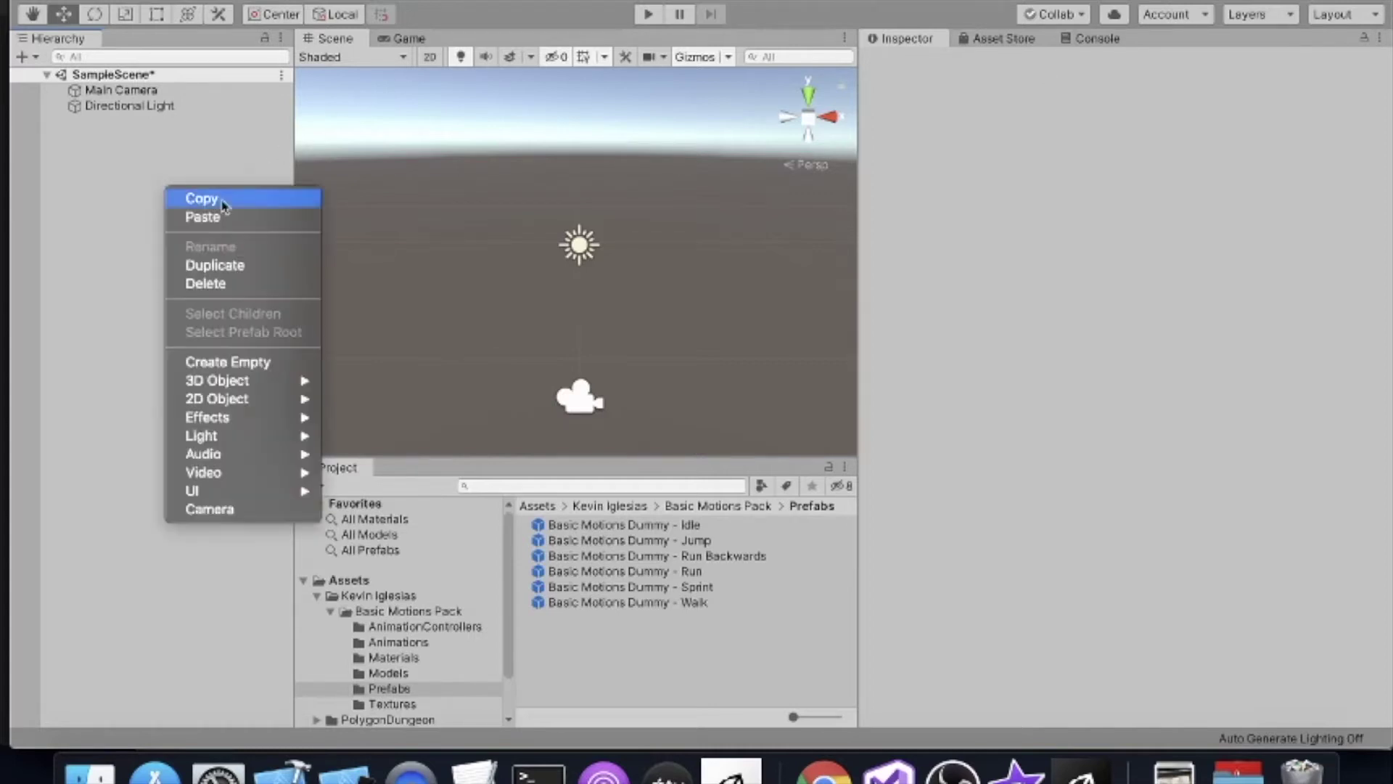
mouse_move(243, 383)
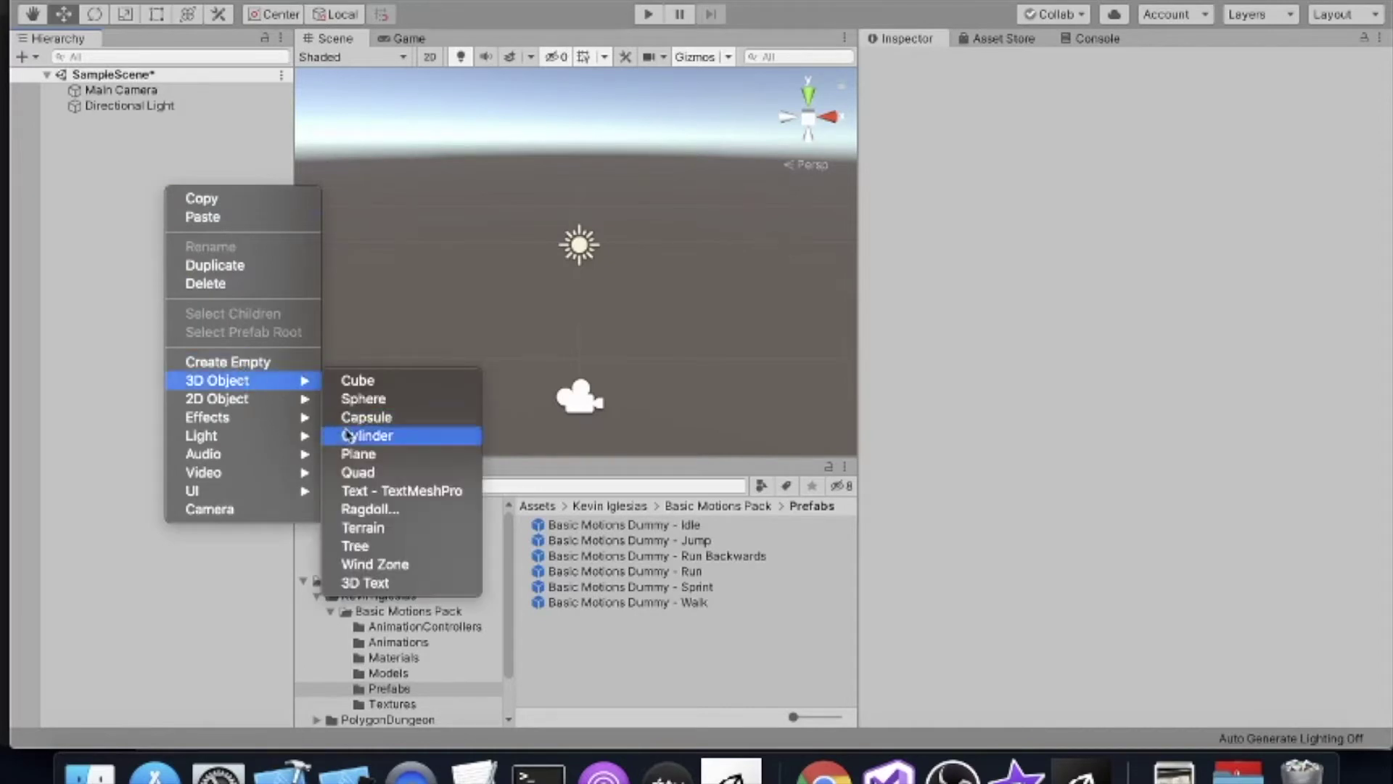
left_click(358, 454)
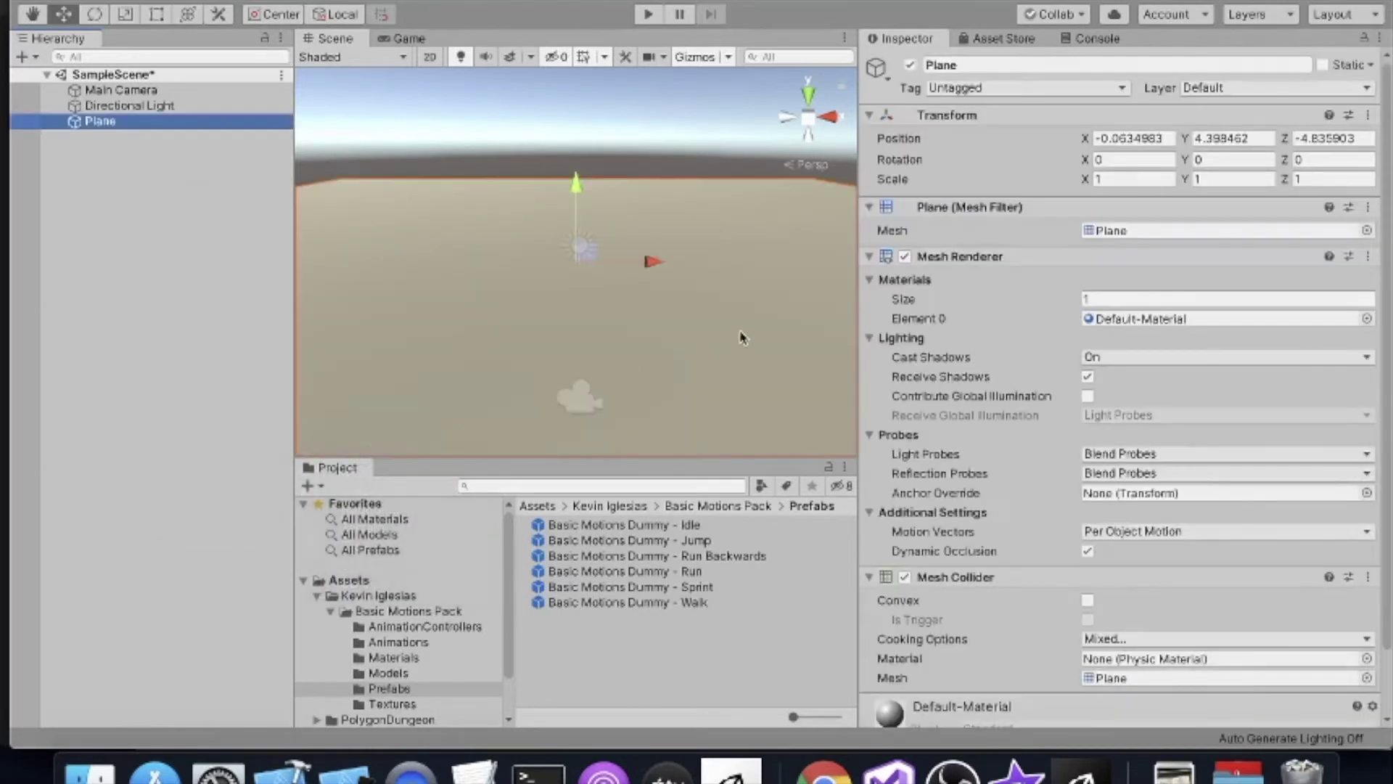
Step: Set the plane's position to 0, 0, 0 and bring up the Asset Store's basic motions results
left_click(1135, 137)
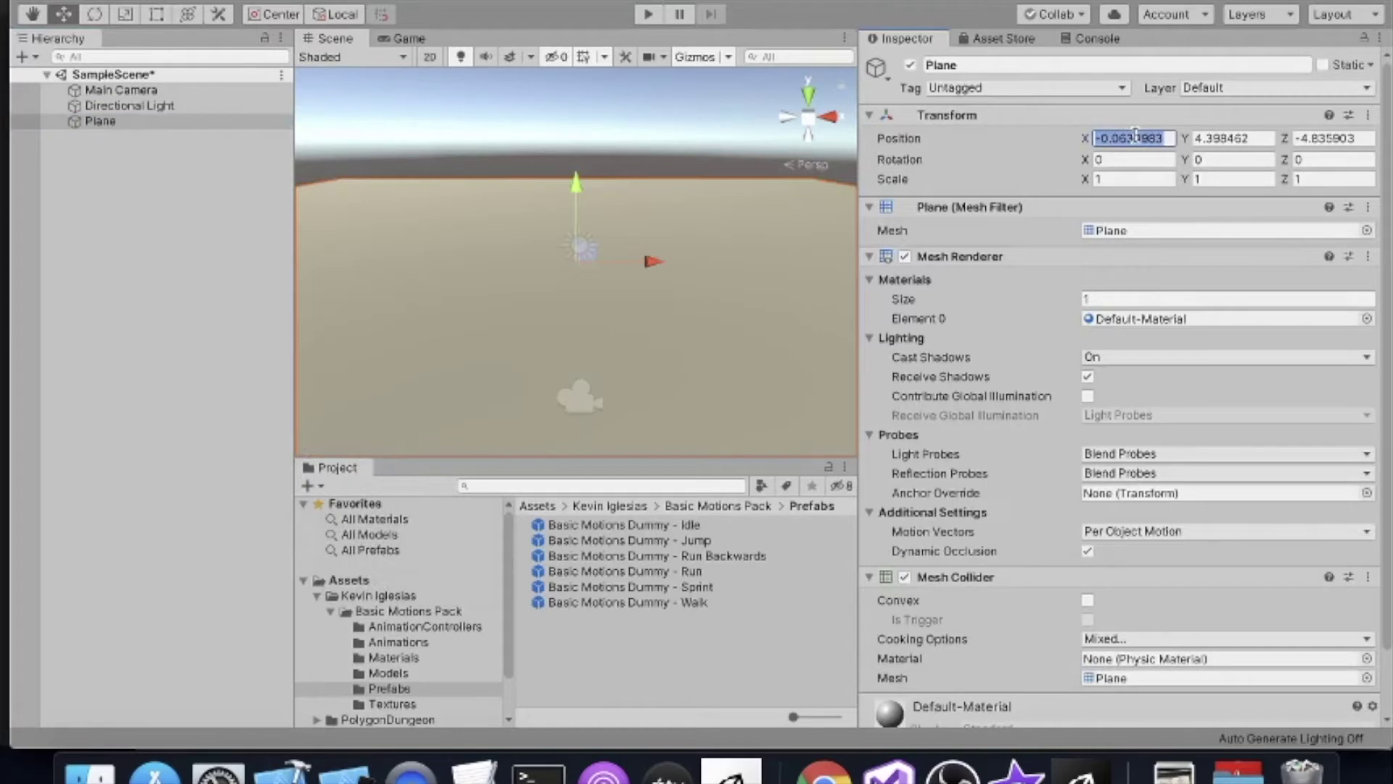
type("0")
key("Tab")
type("0")
key("Tab")
type("0")
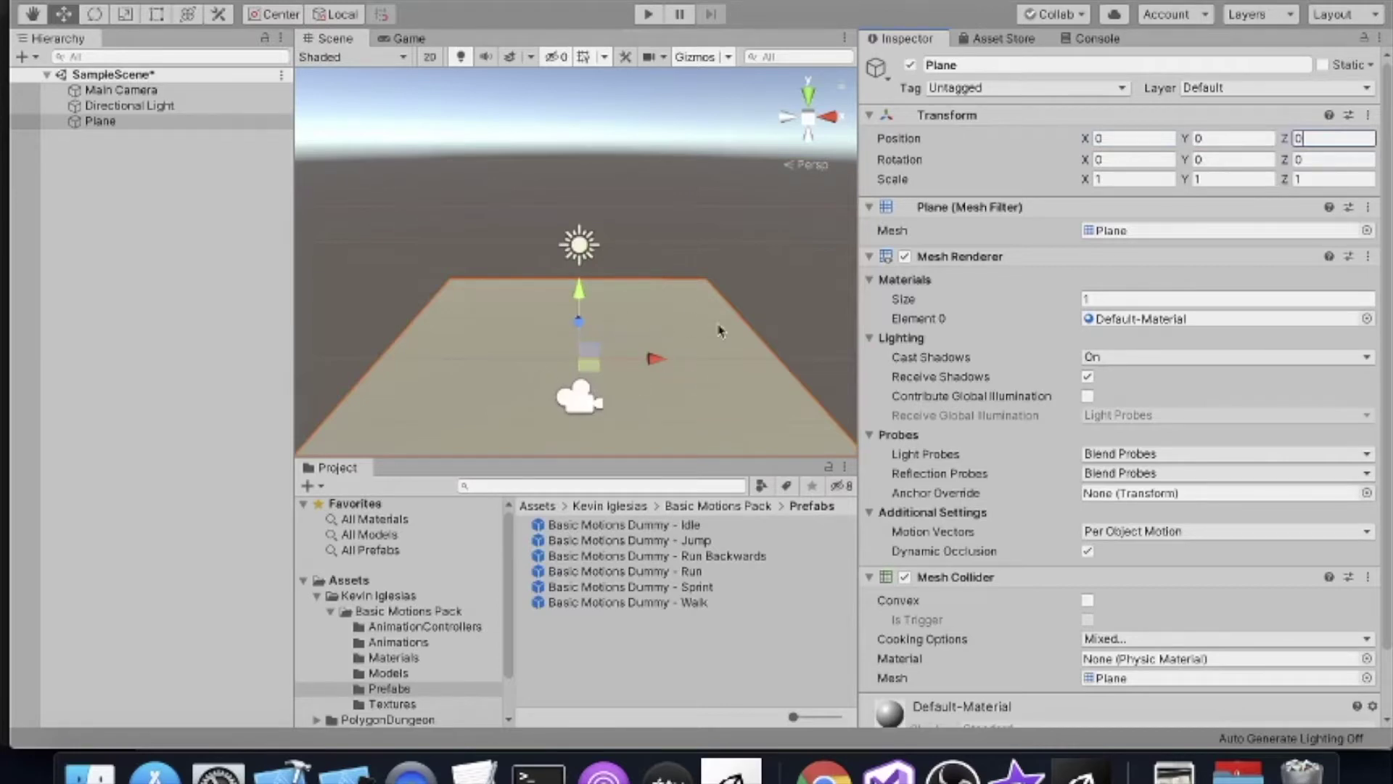
left_click(1010, 38)
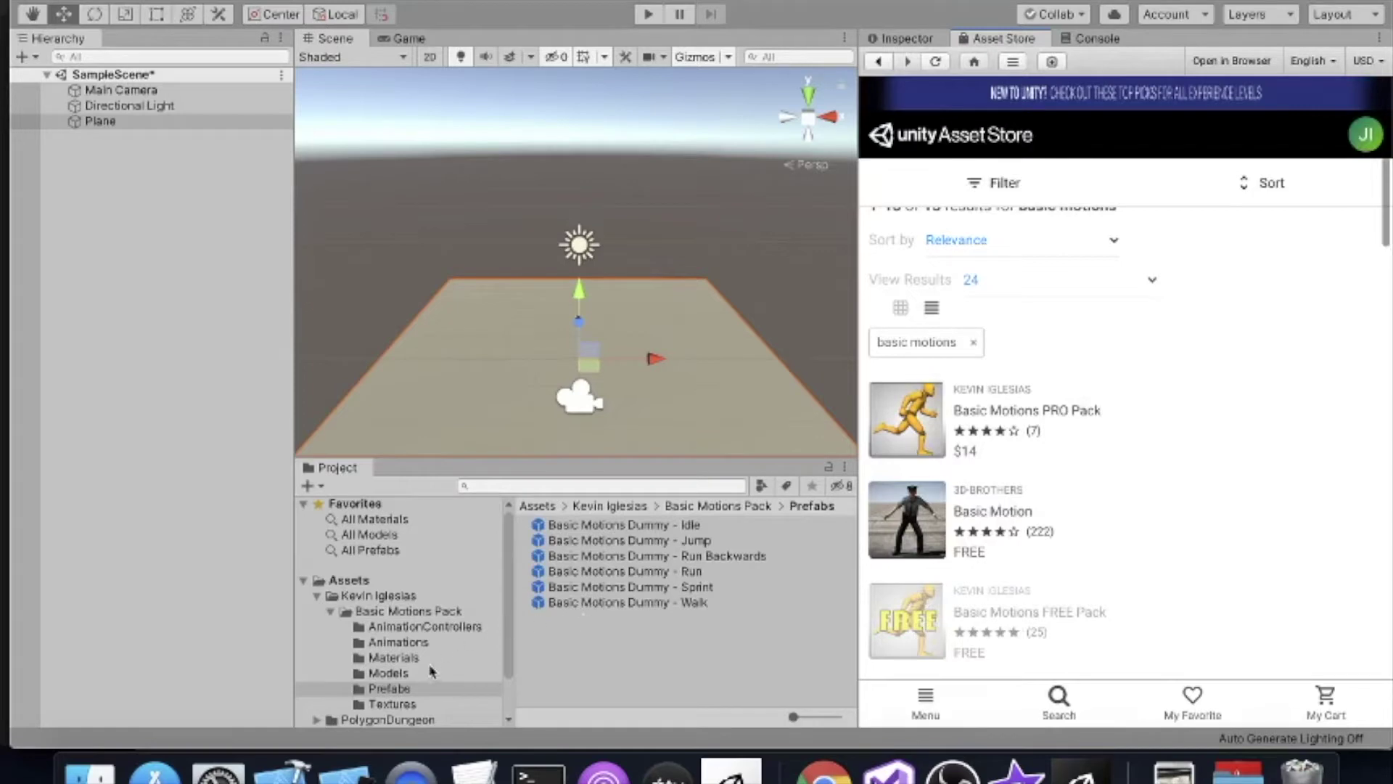
Step: Drag the Basic Motions Dummy - Idle prefab from the Prefabs folder into the Hierarchy
left_click(399, 690)
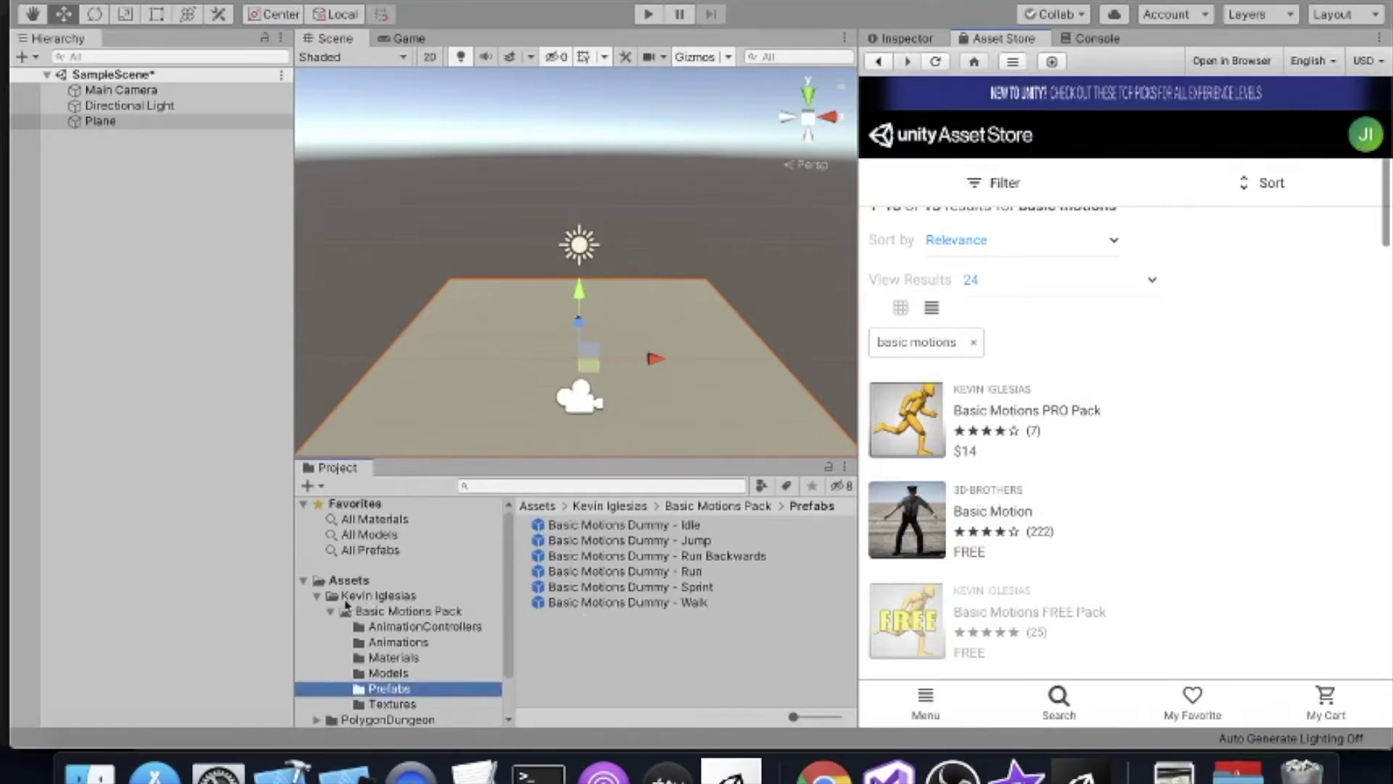
left_click(318, 597)
left_click(319, 597)
left_click(601, 525)
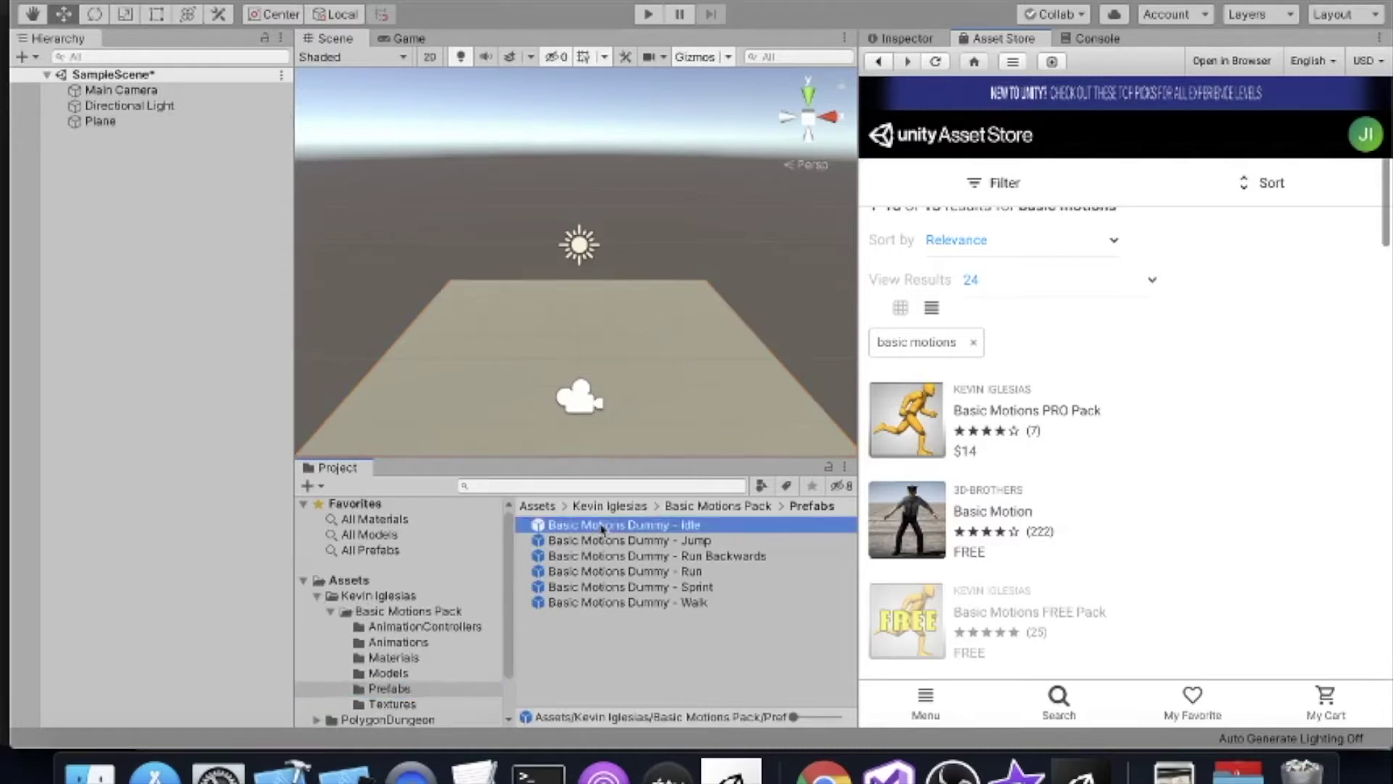
left_click_drag(602, 526, 120, 313)
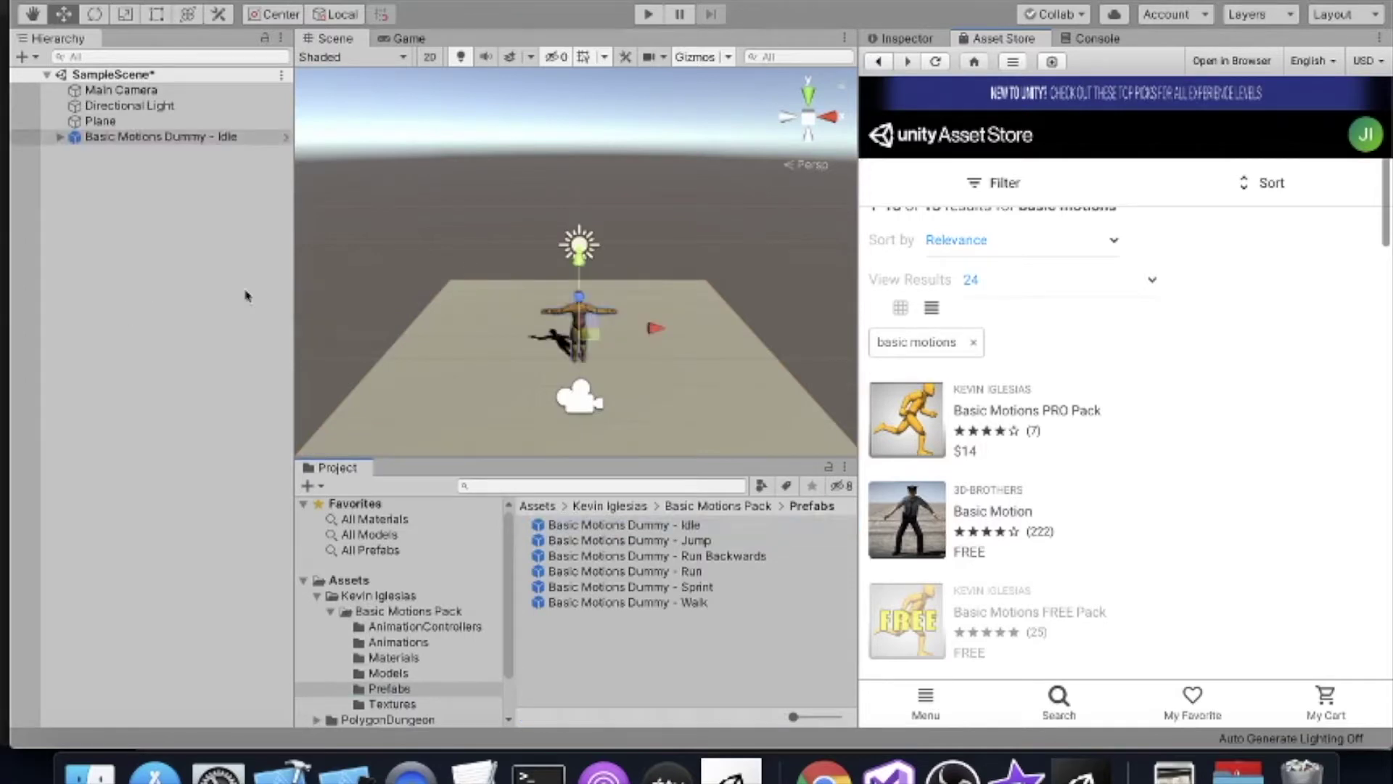
left_click(916, 42)
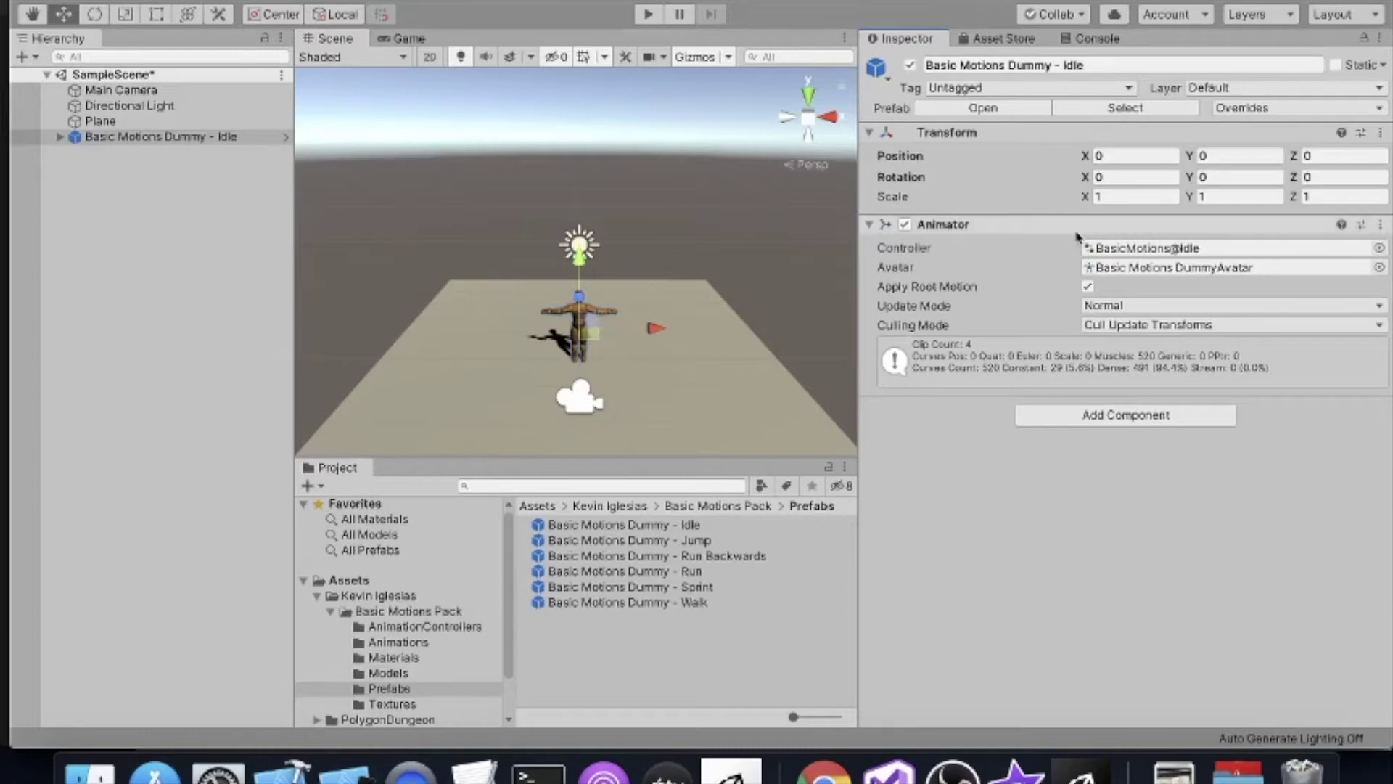
Step: Set the dummy's Rotation Y to 180 and preview it briefly in play mode
left_click(1232, 178)
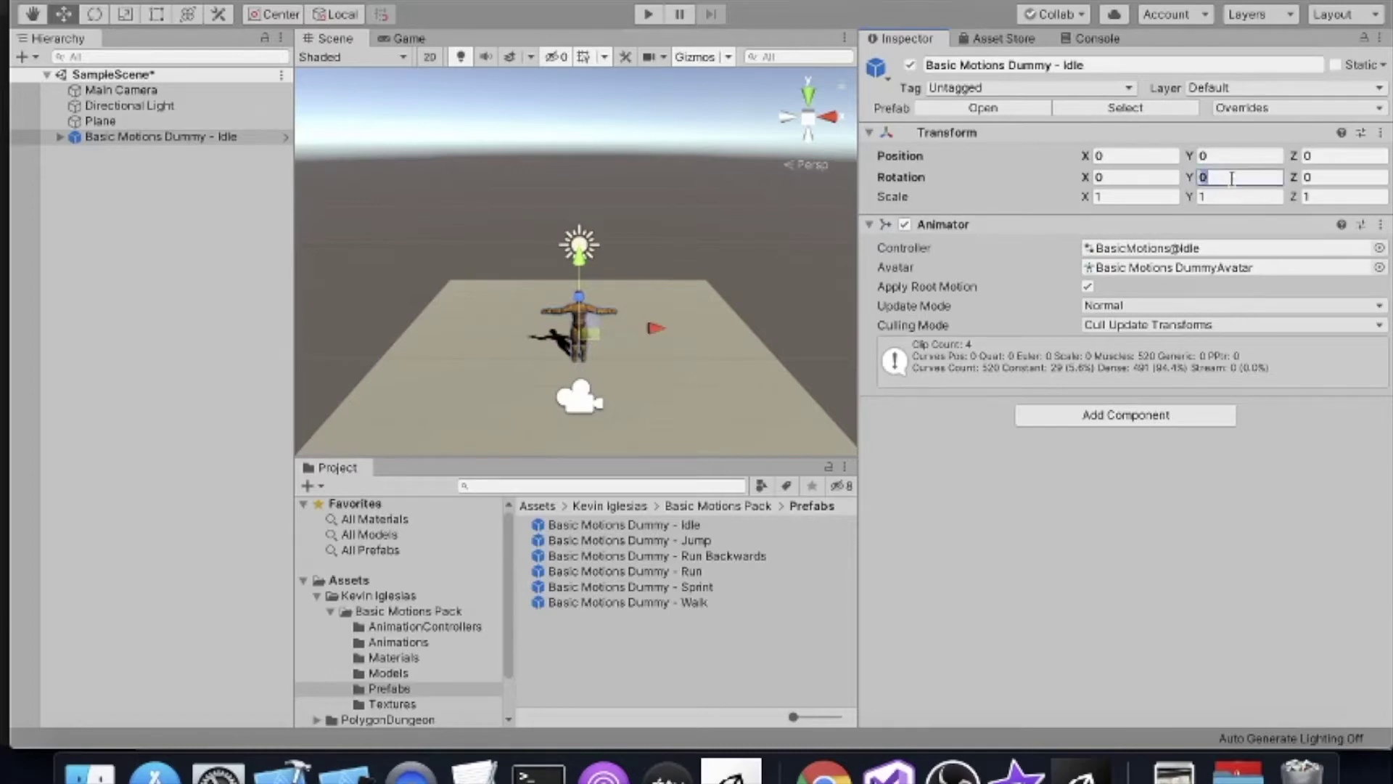
type("180")
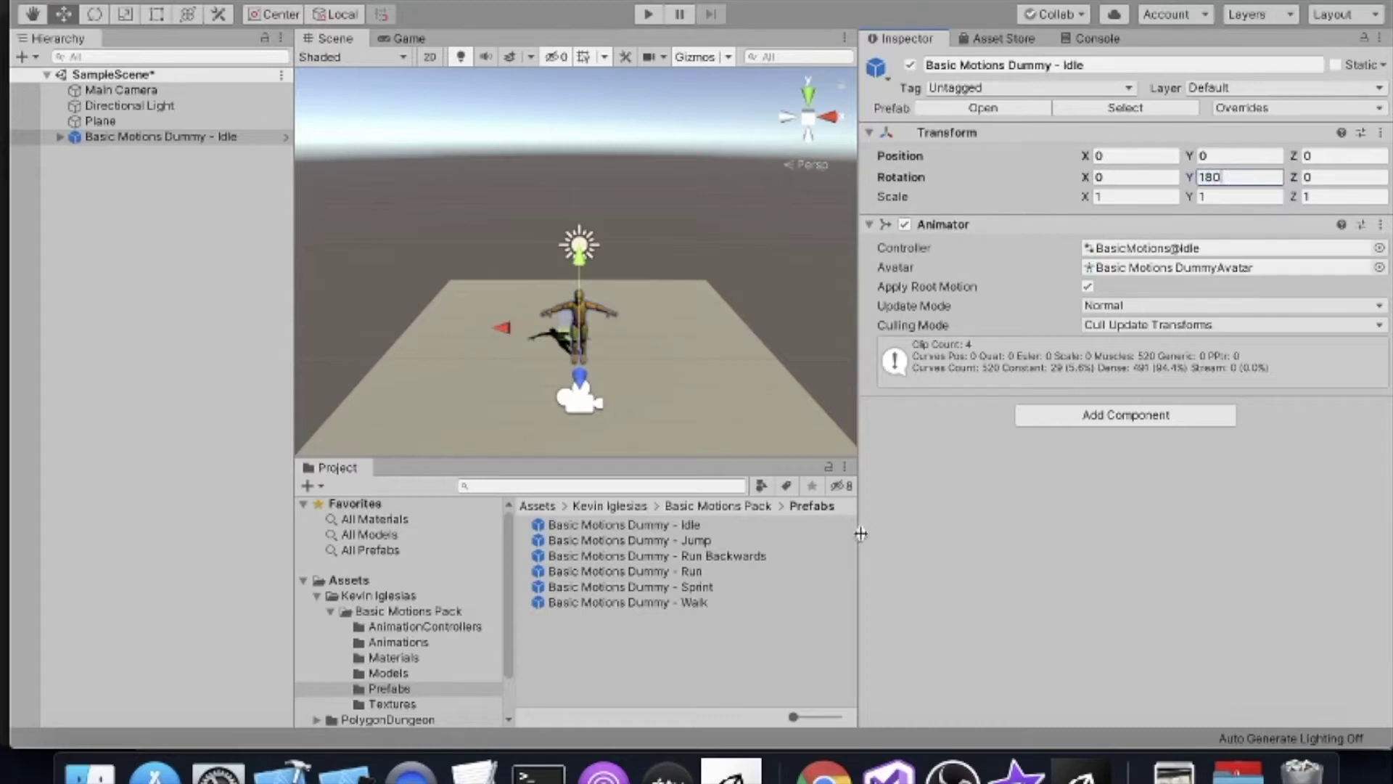
left_click(648, 15)
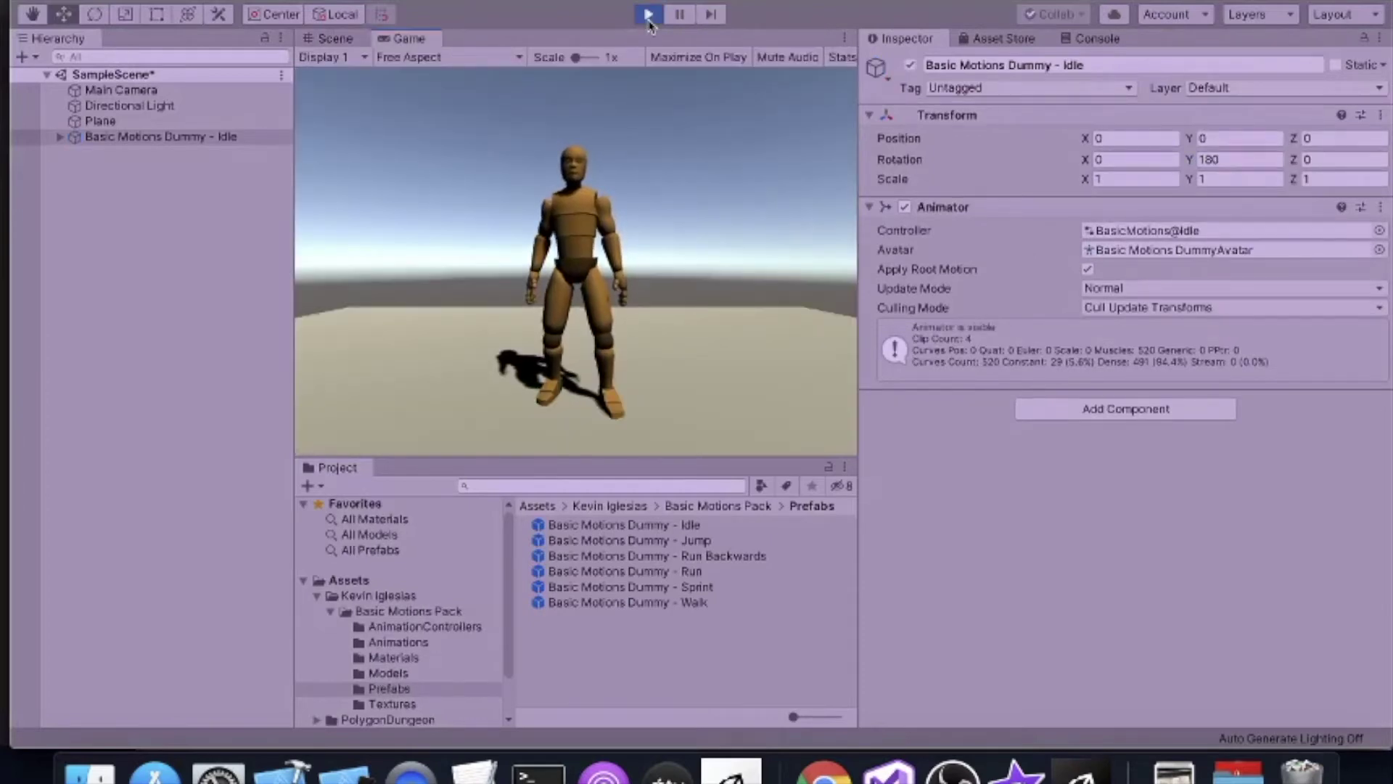
left_click(649, 15)
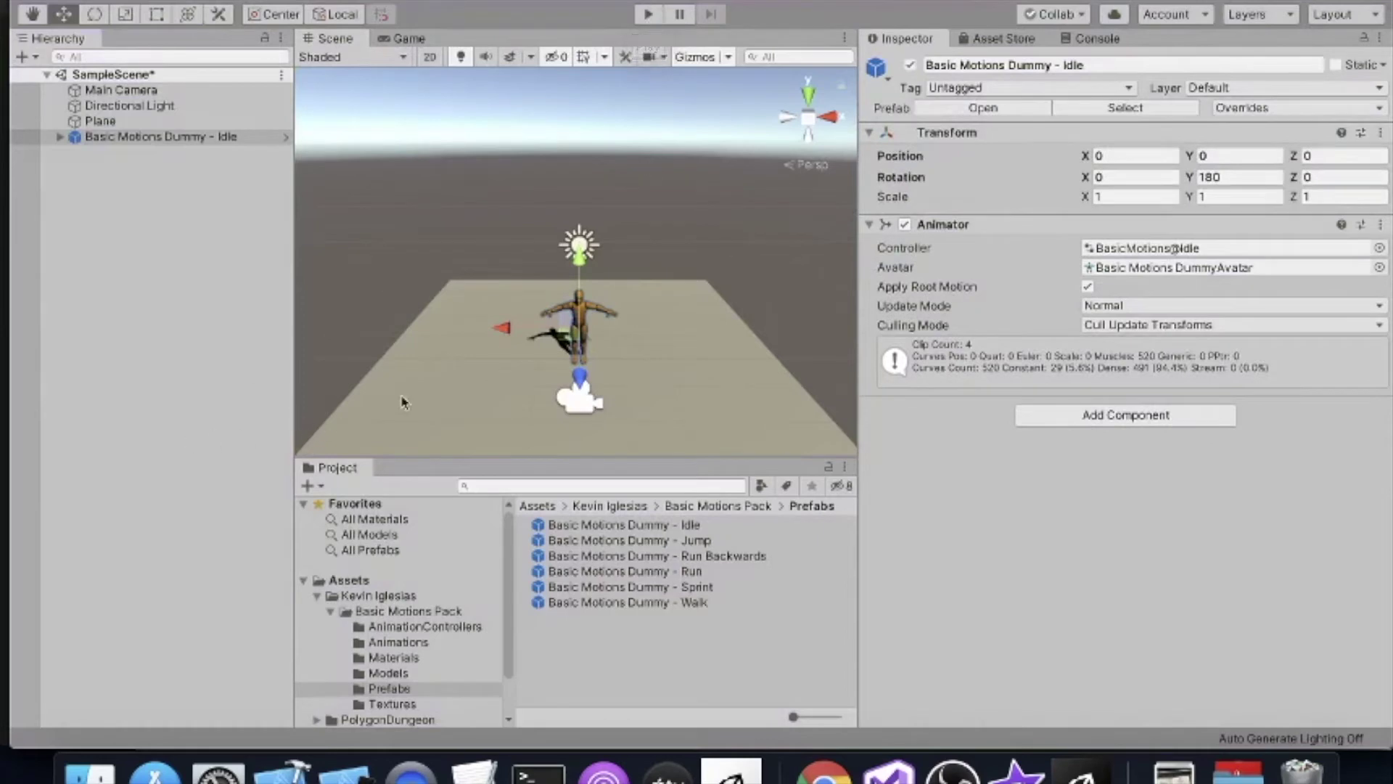
Step: Orbit and zoom the Scene view for a higher look at the character
key("alt")
left_click_drag(755, 197, 745, 117, "alt")
scroll(745, 117, "down", 5)
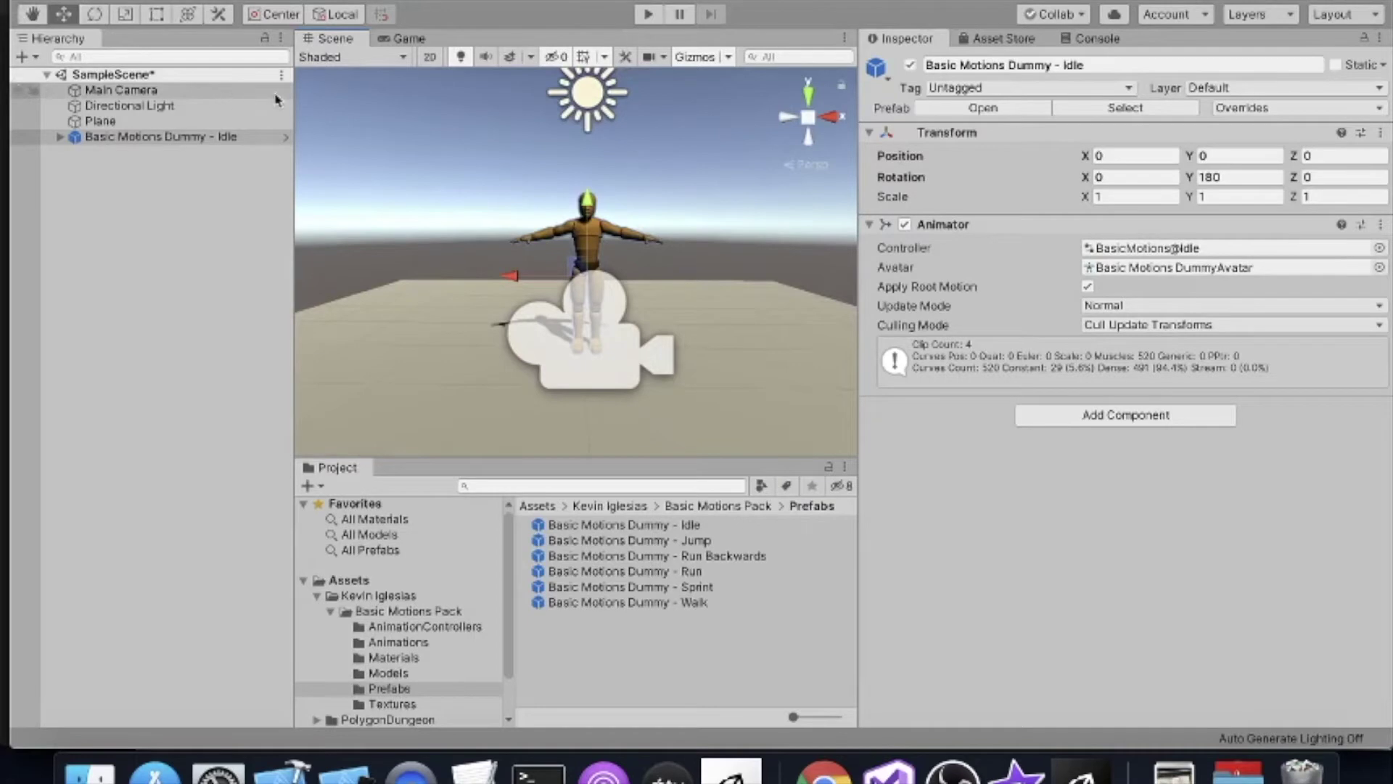
Step: Hide the Main Camera and Directional Light in the Scene view
left_click(234, 93)
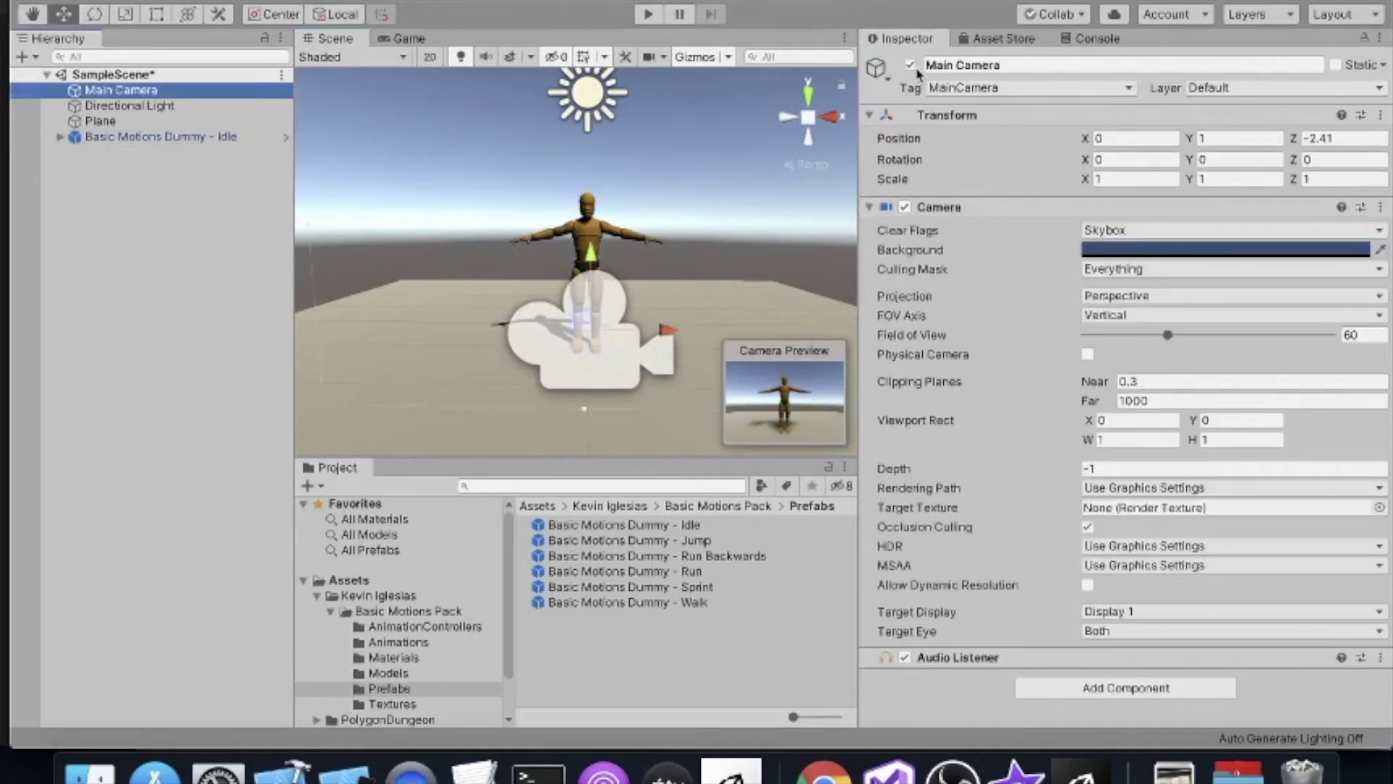
left_click(18, 90)
left_click(137, 107)
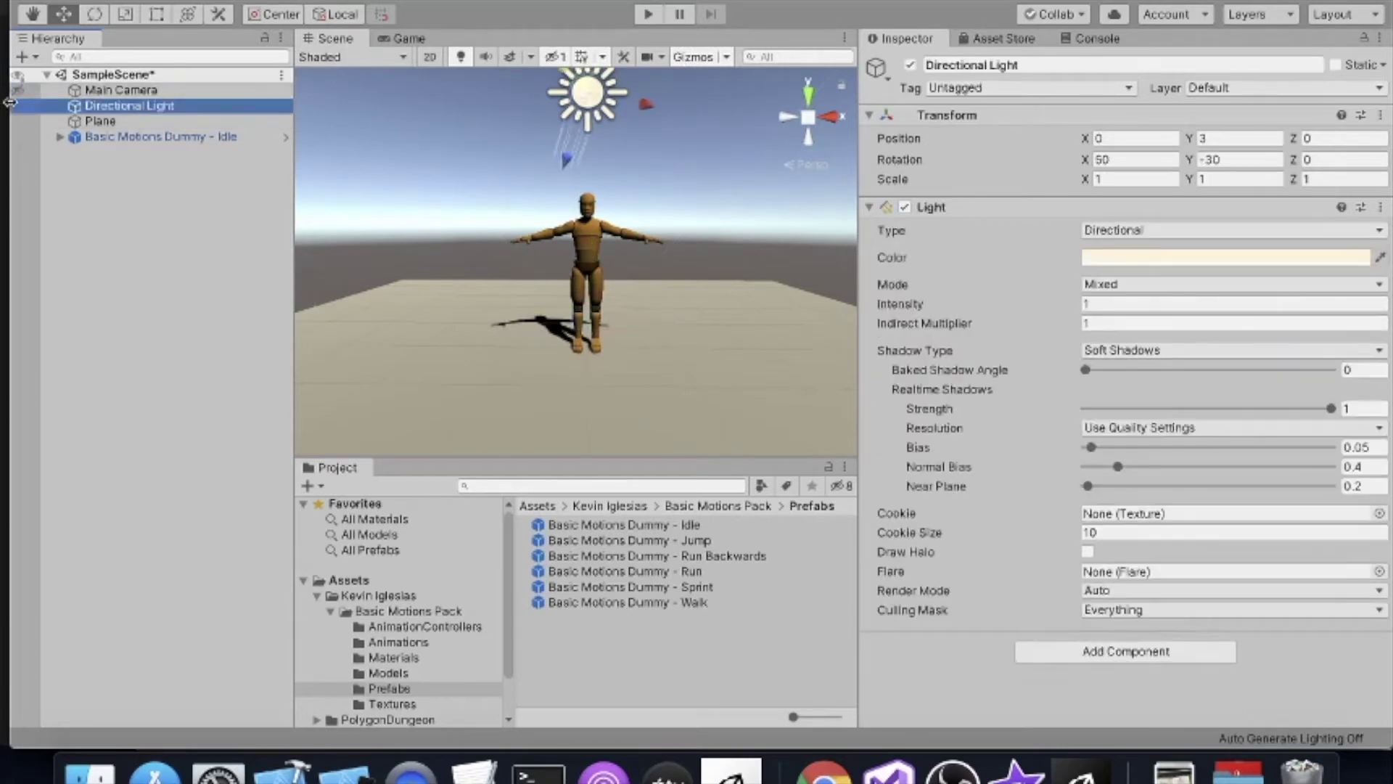
left_click(16, 107)
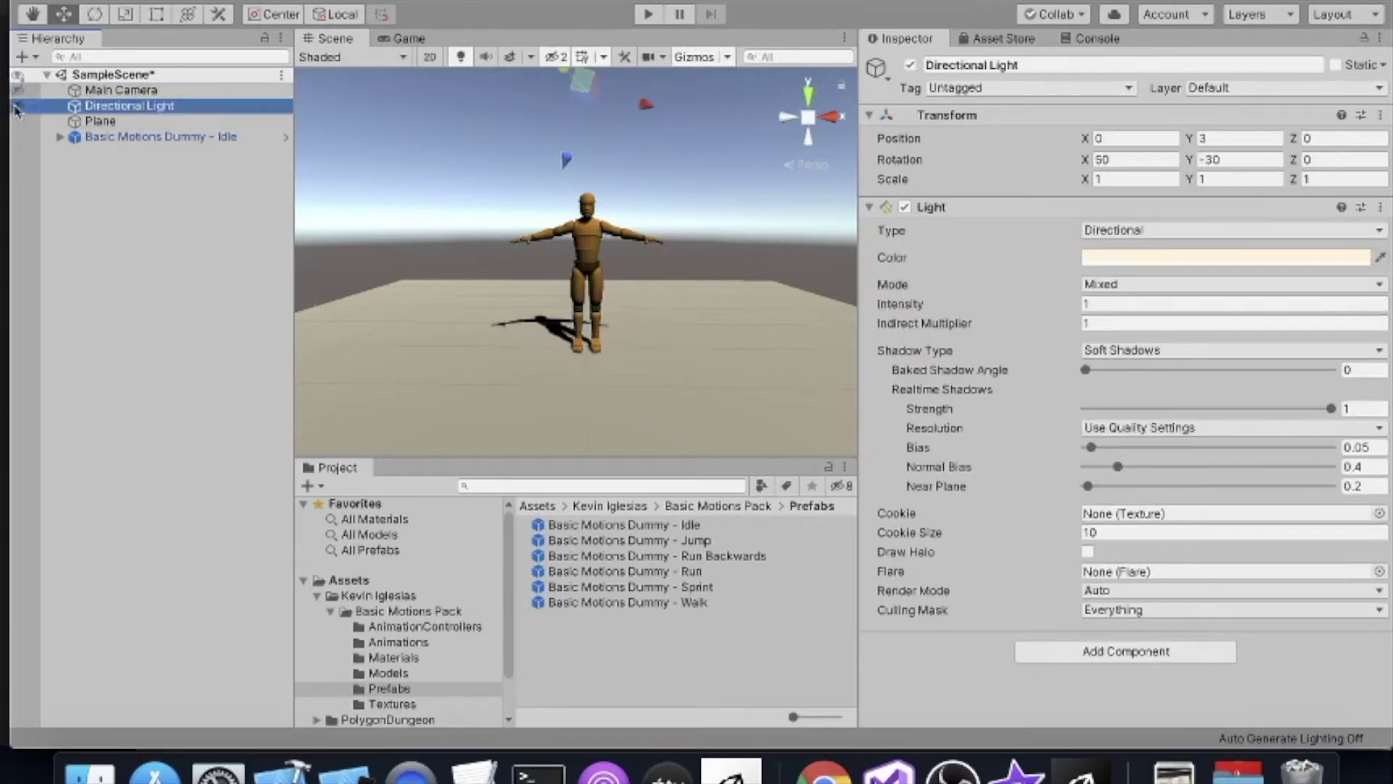
Step: Expand Basic Motions Dummy - Idle to show its Dummy and DummySkeleton children
left_click(135, 121)
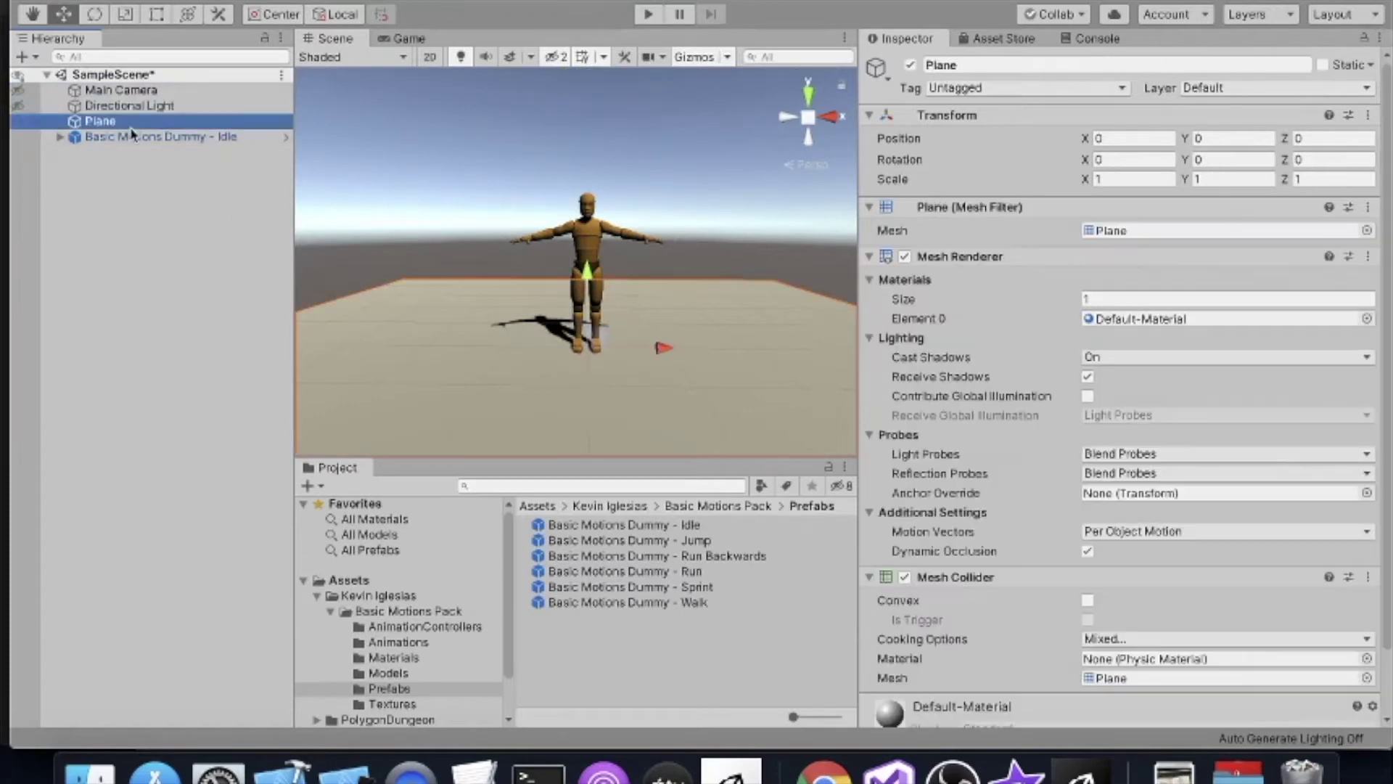
left_click(137, 136)
left_click(60, 137)
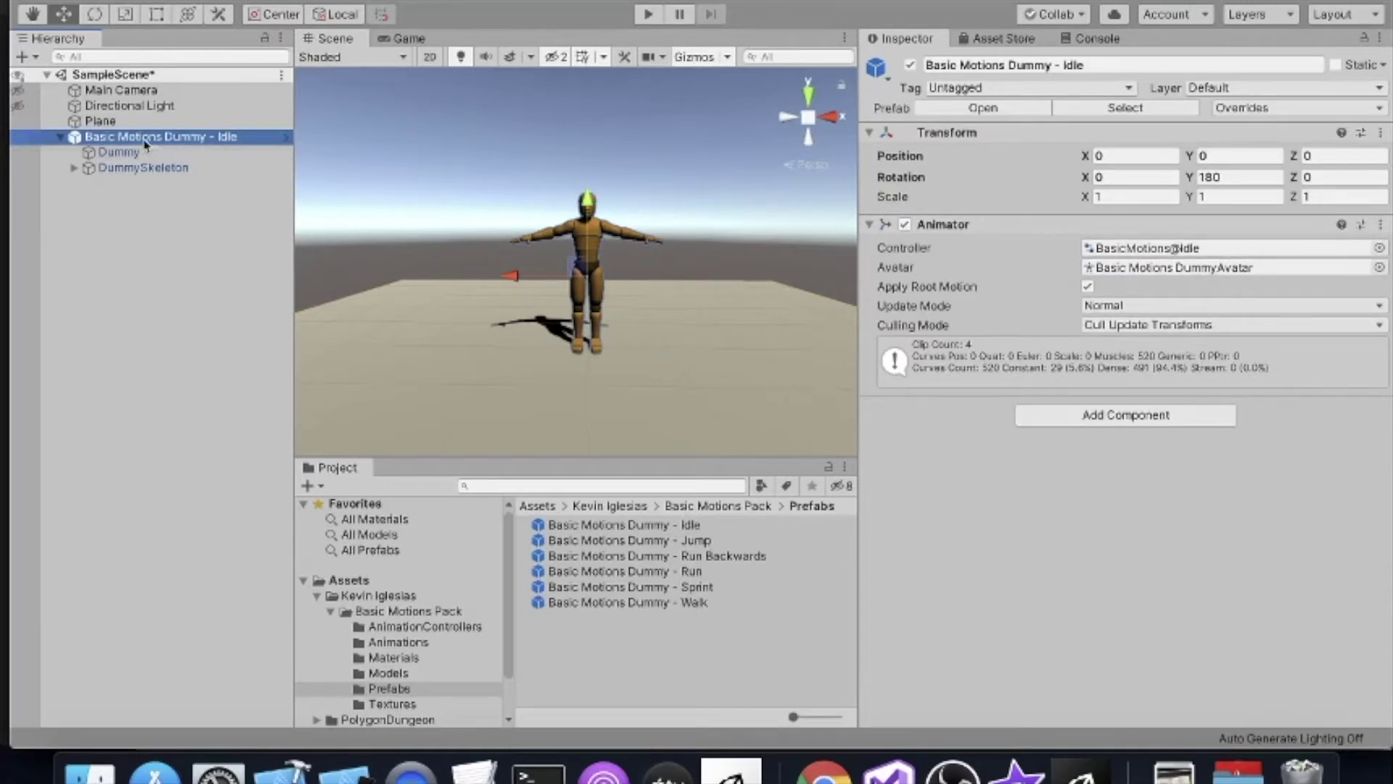
Step: Switch the dummy's Animator controller to BasicMotions@Run and run the scene
left_click(250, 167)
left_click(235, 137)
left_click(1379, 249)
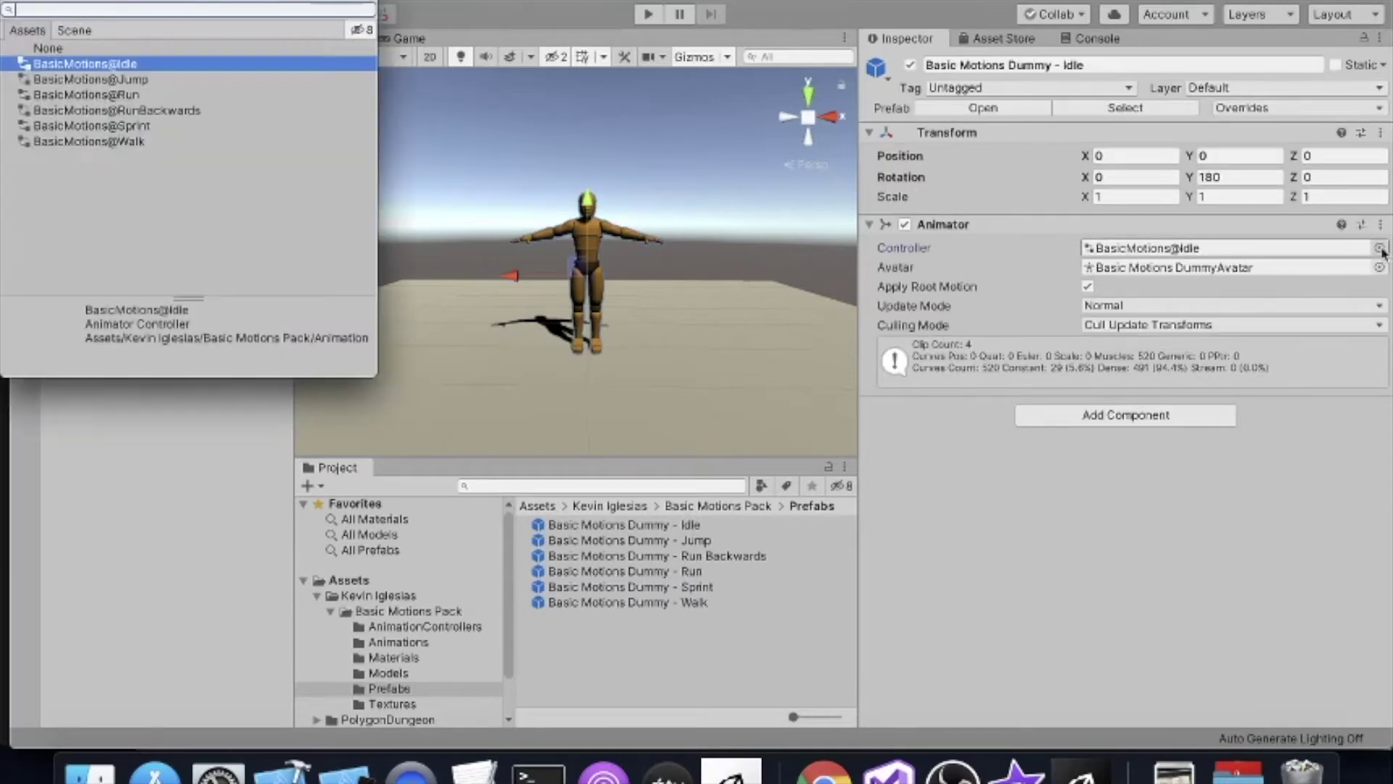
left_click(97, 96)
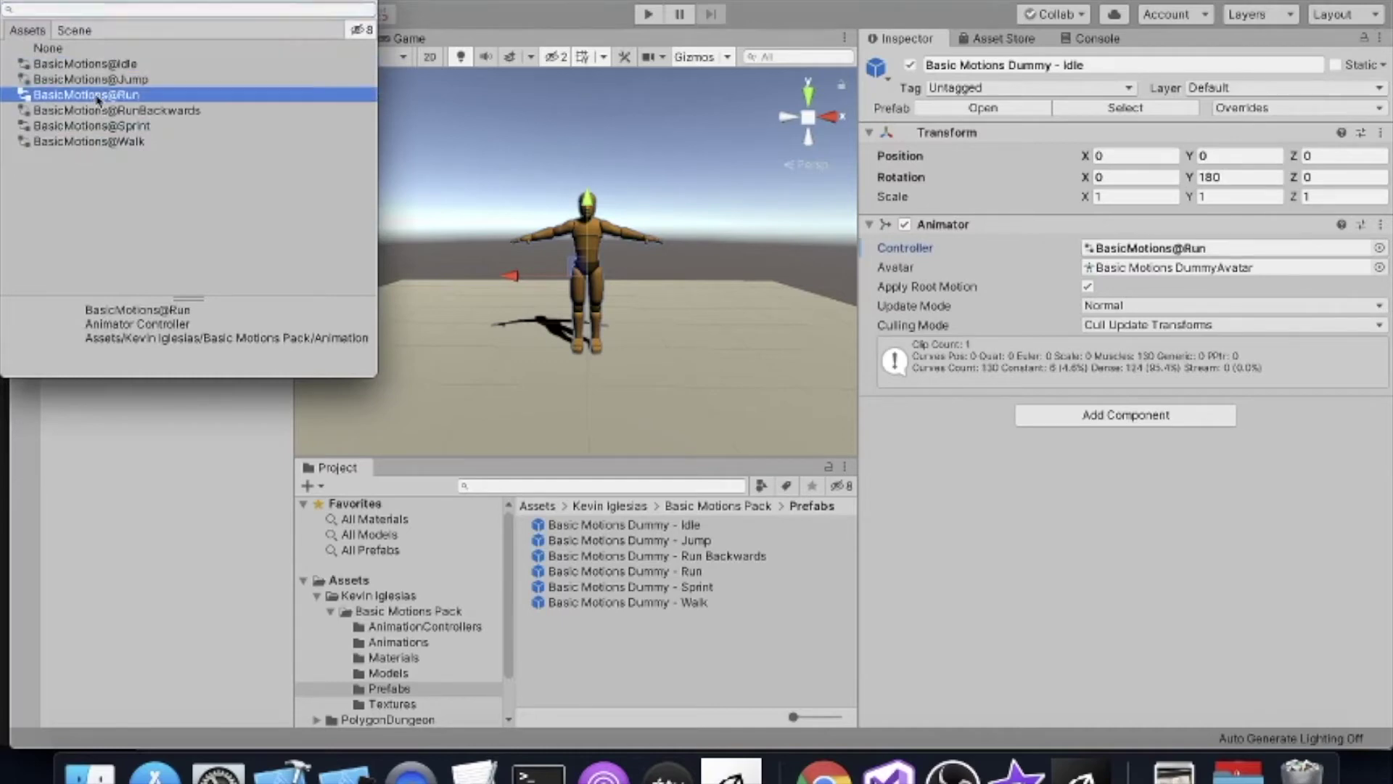
left_click(649, 15)
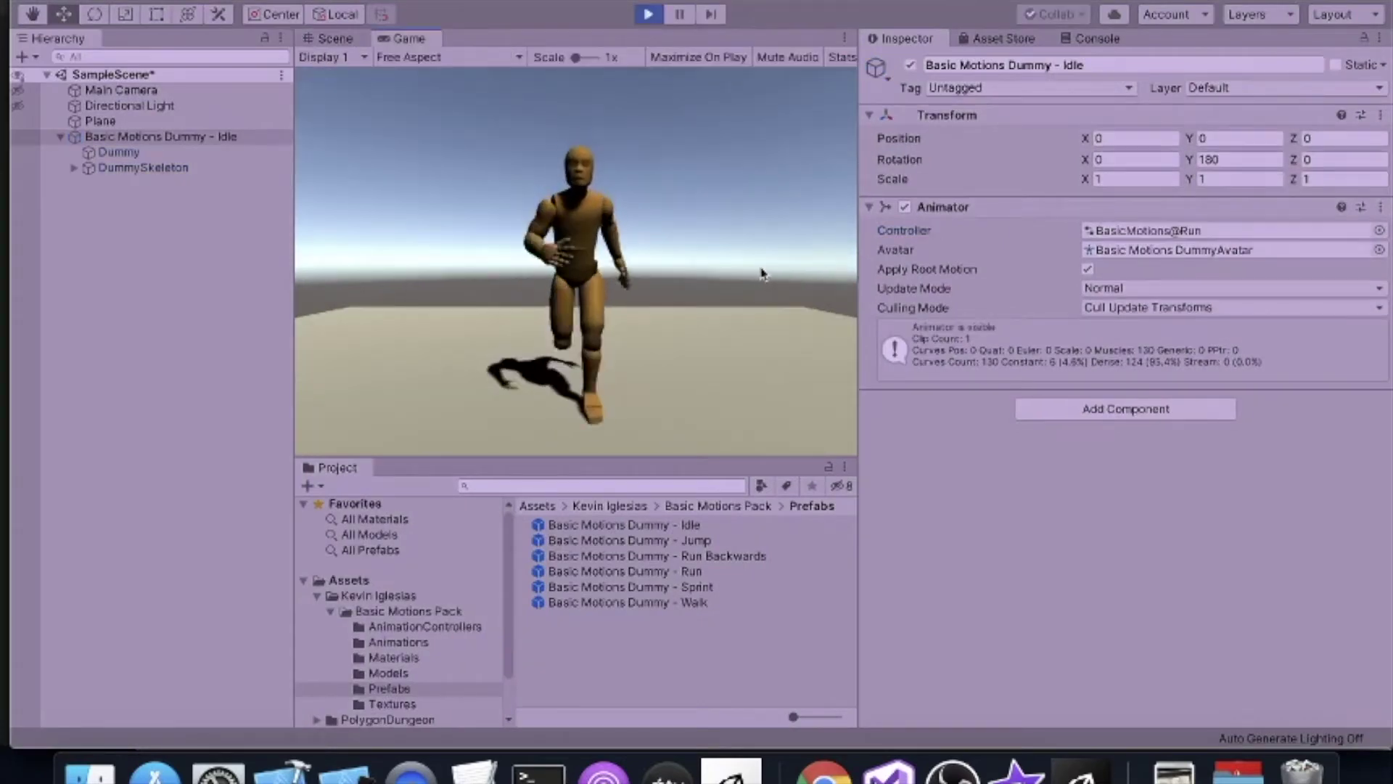
Step: Try the RunBackwards, Idle and Jump controllers, settle on BasicMotions@Run, then stop play mode
left_click(1380, 230)
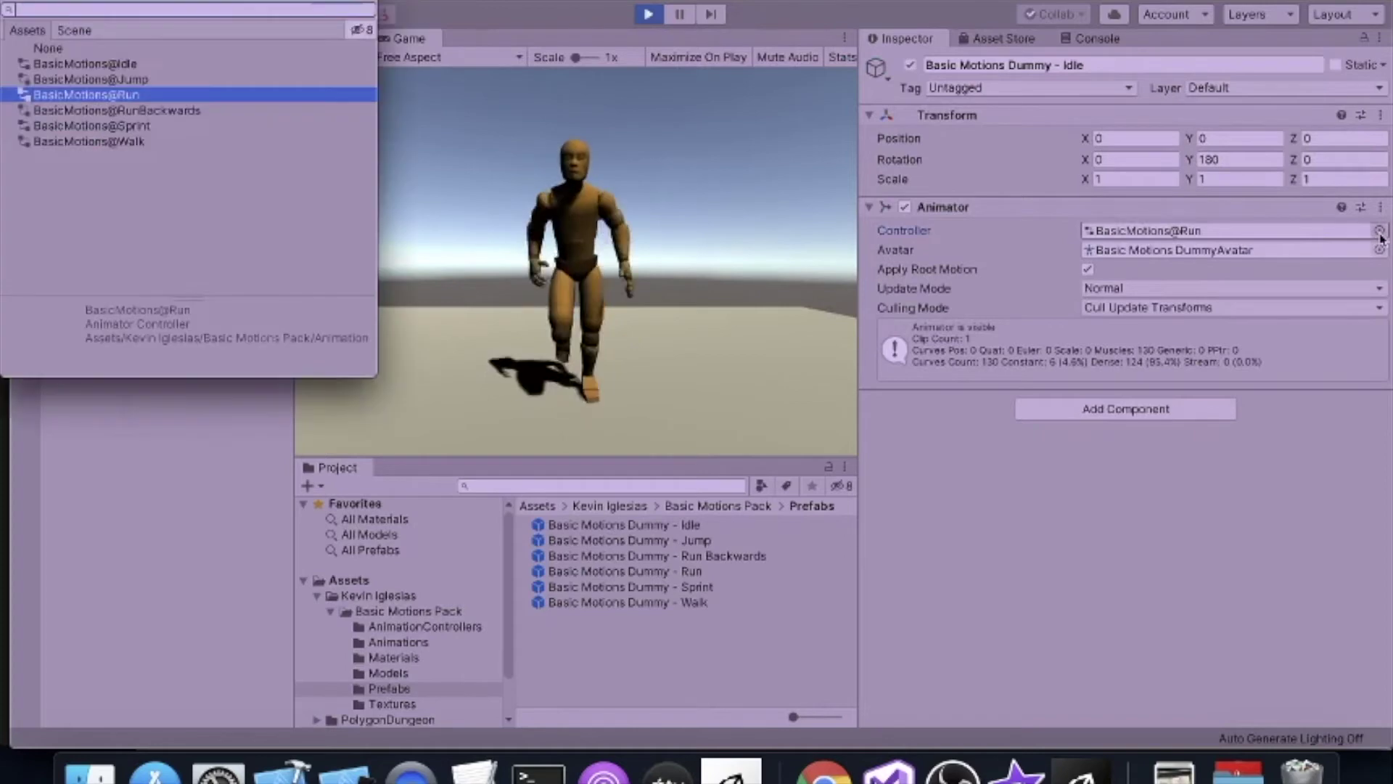
left_click(116, 127)
left_click(103, 113)
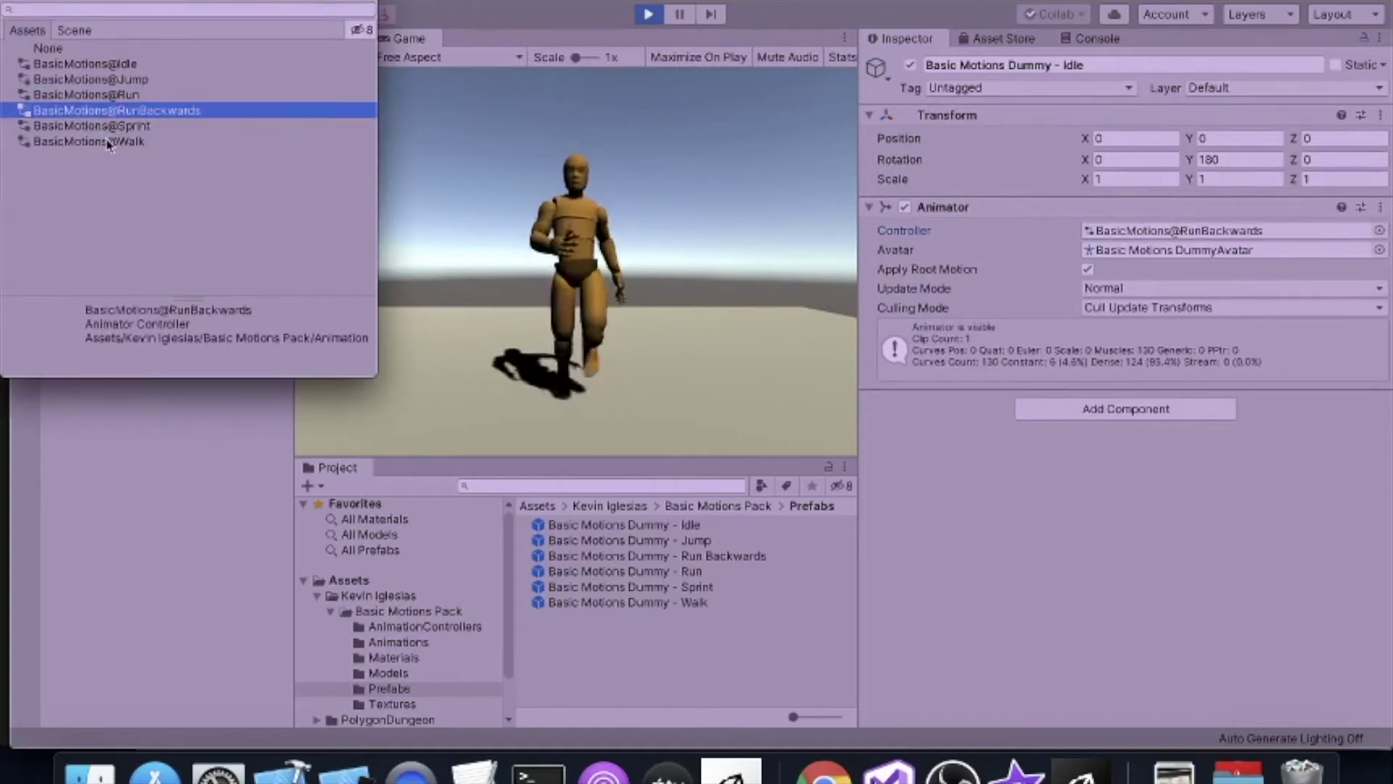
left_click(107, 141)
left_click(95, 67)
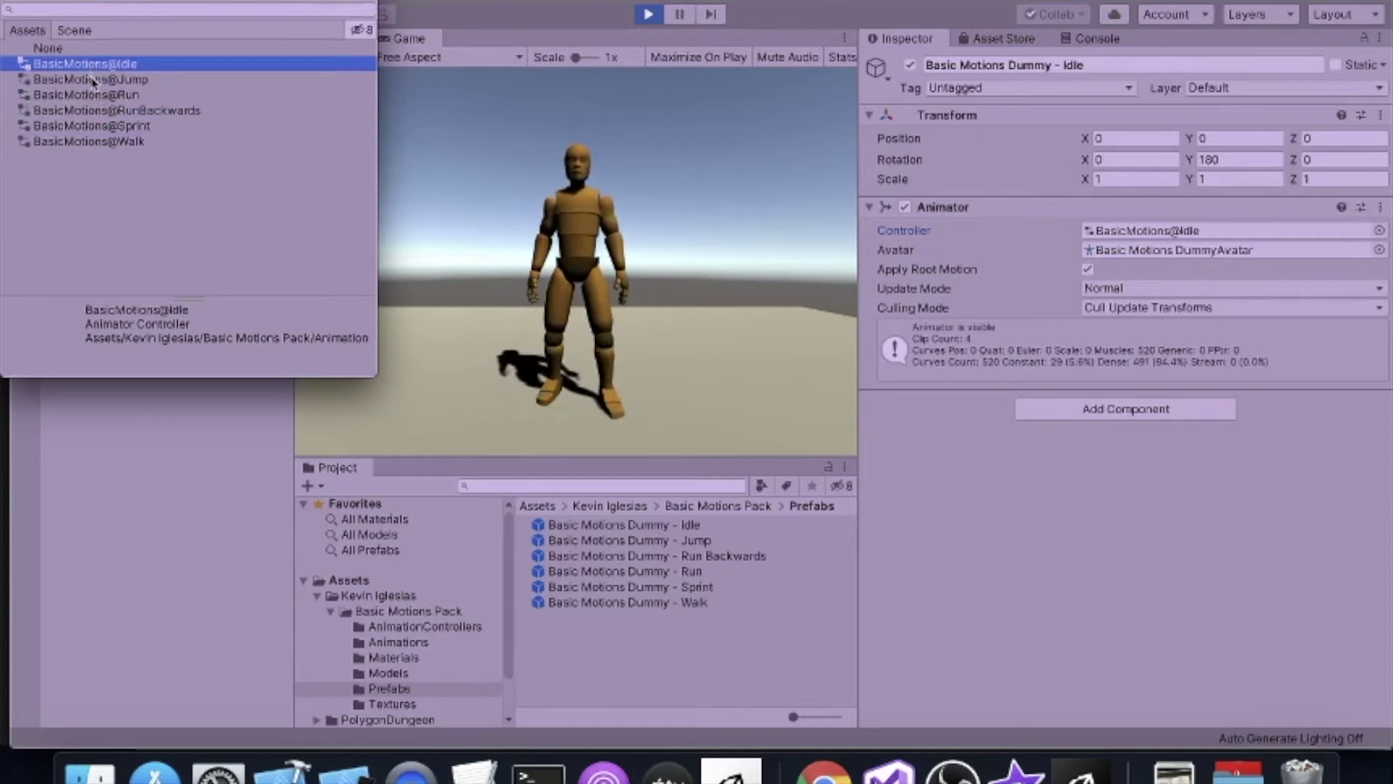
left_click(93, 81)
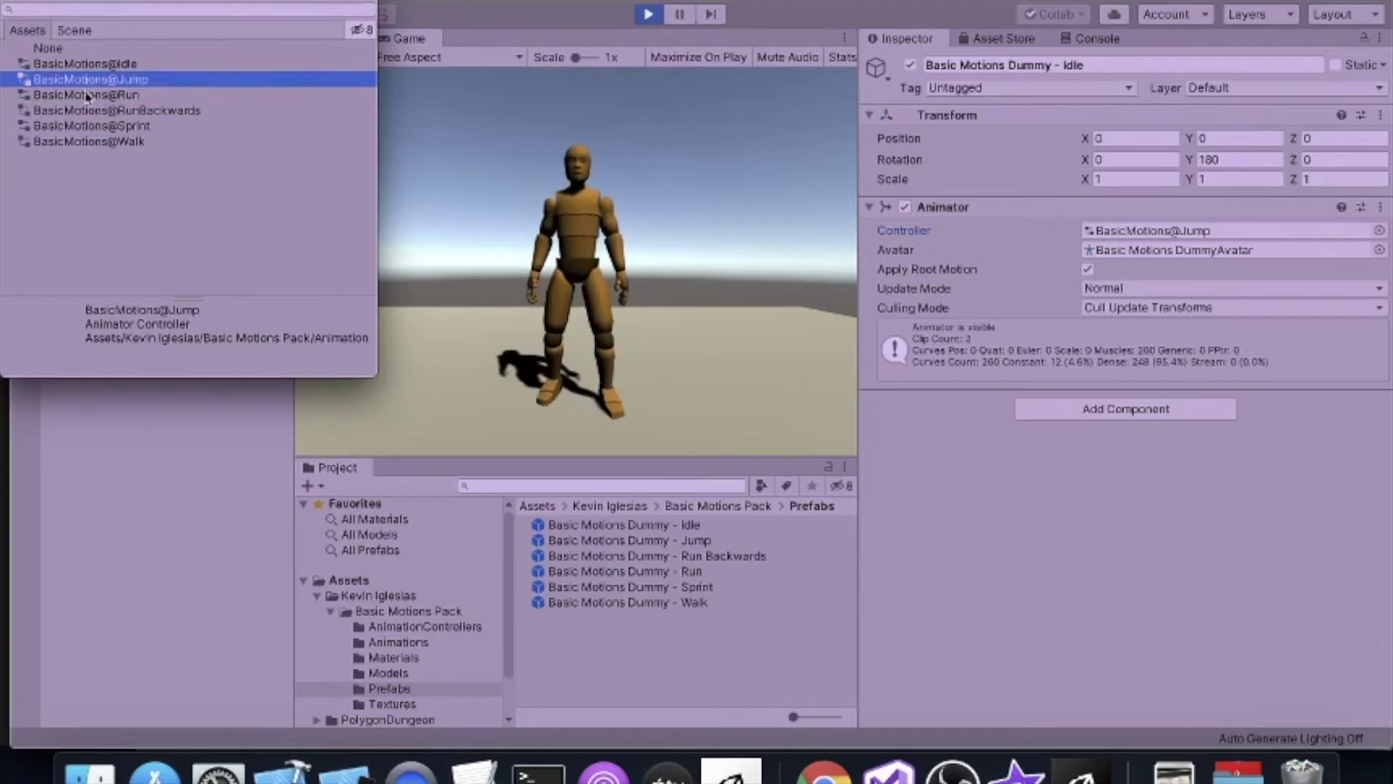
left_click(94, 97)
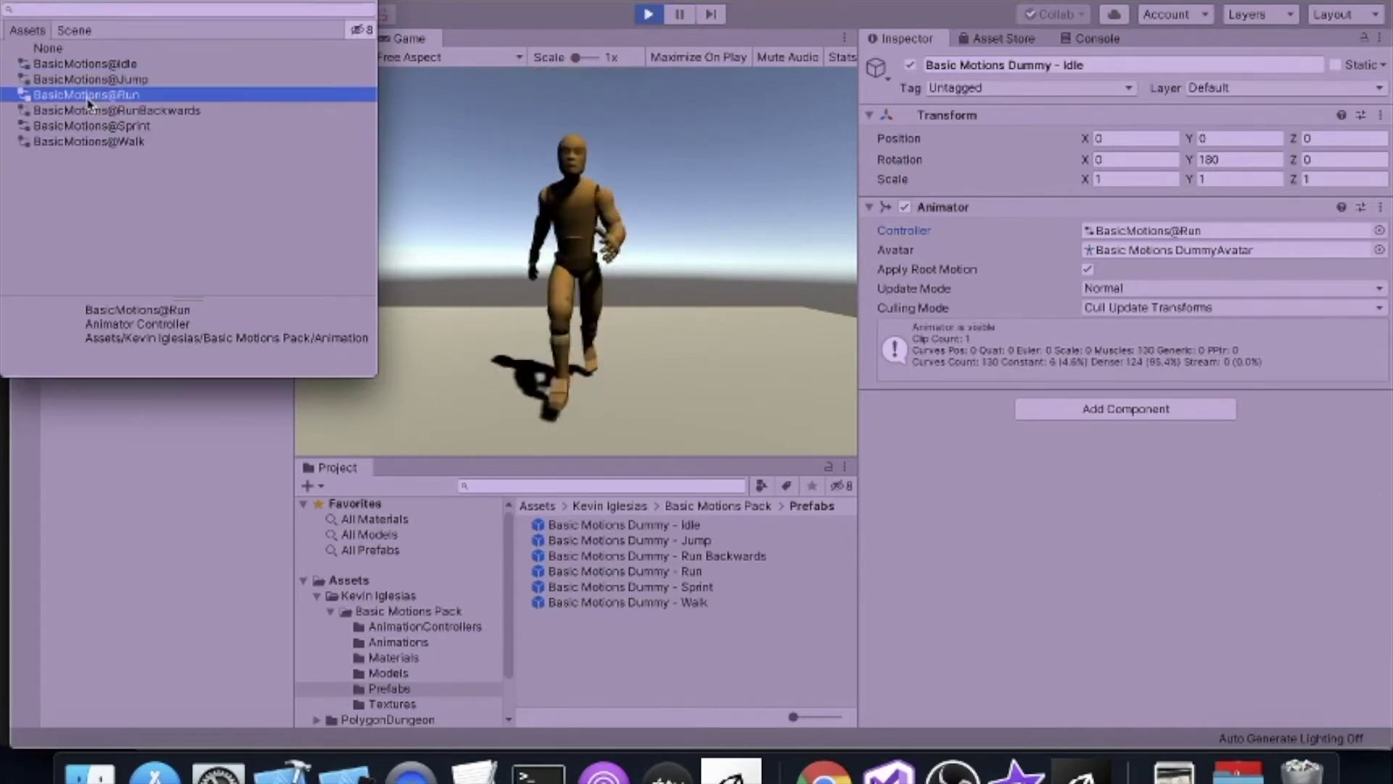
left_click(13, 2)
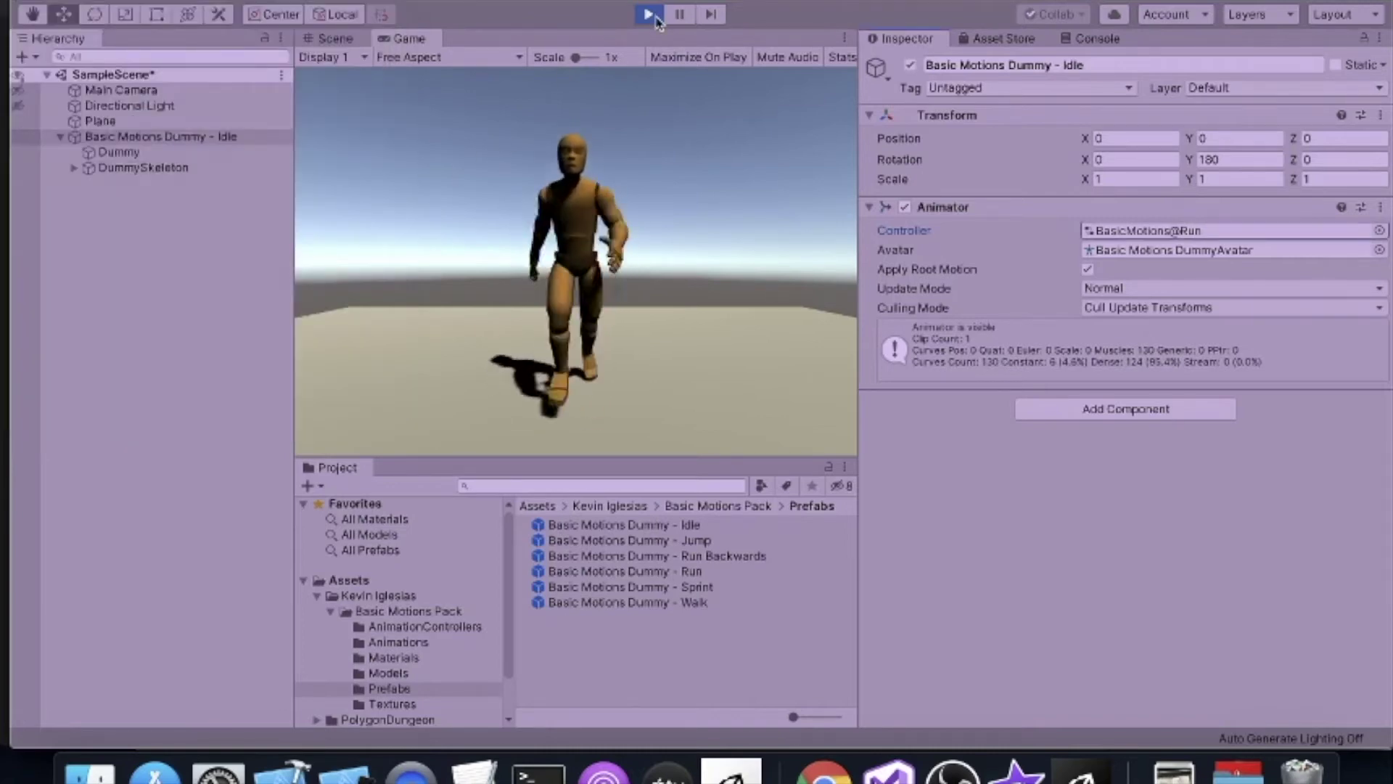
left_click(652, 16)
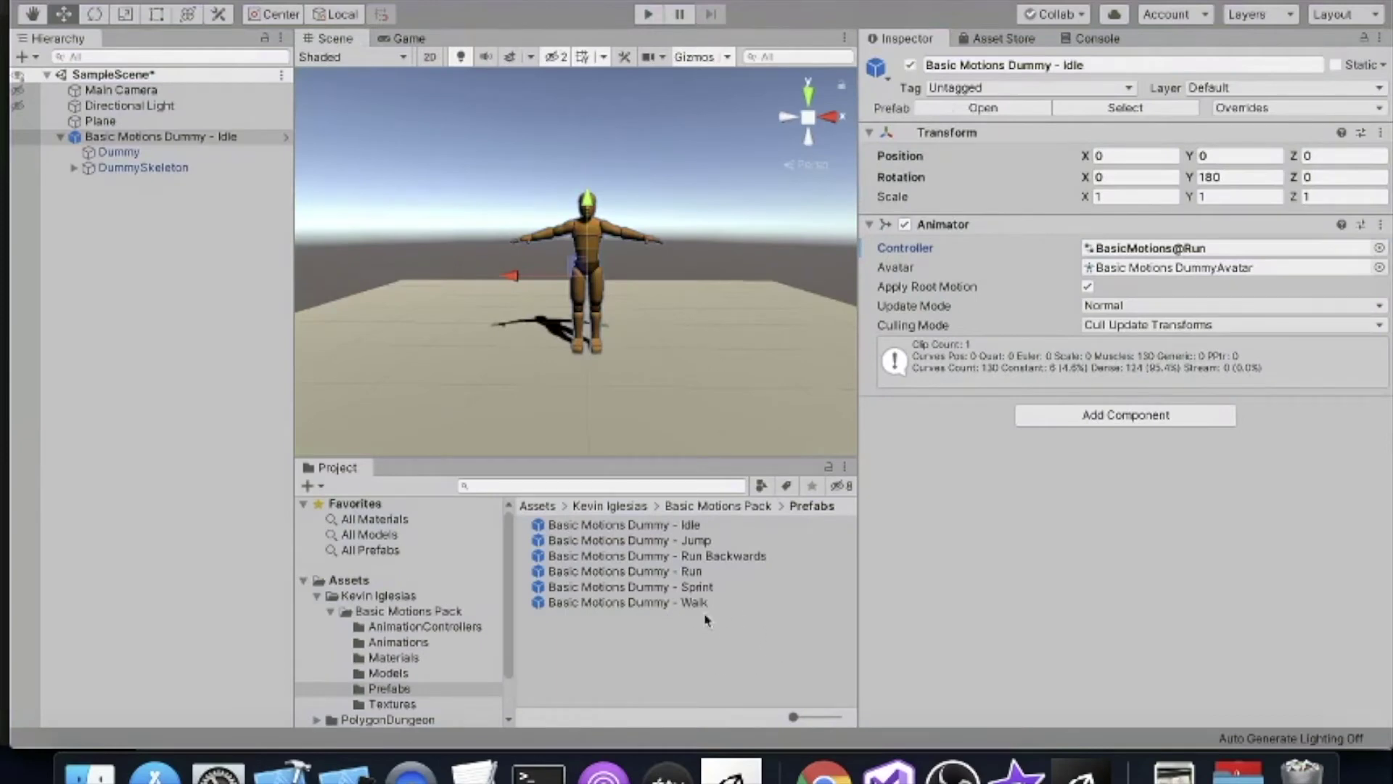
Step: Deactivate the dummy's Dummy mesh child so only the skeleton remains
left_click(100, 155)
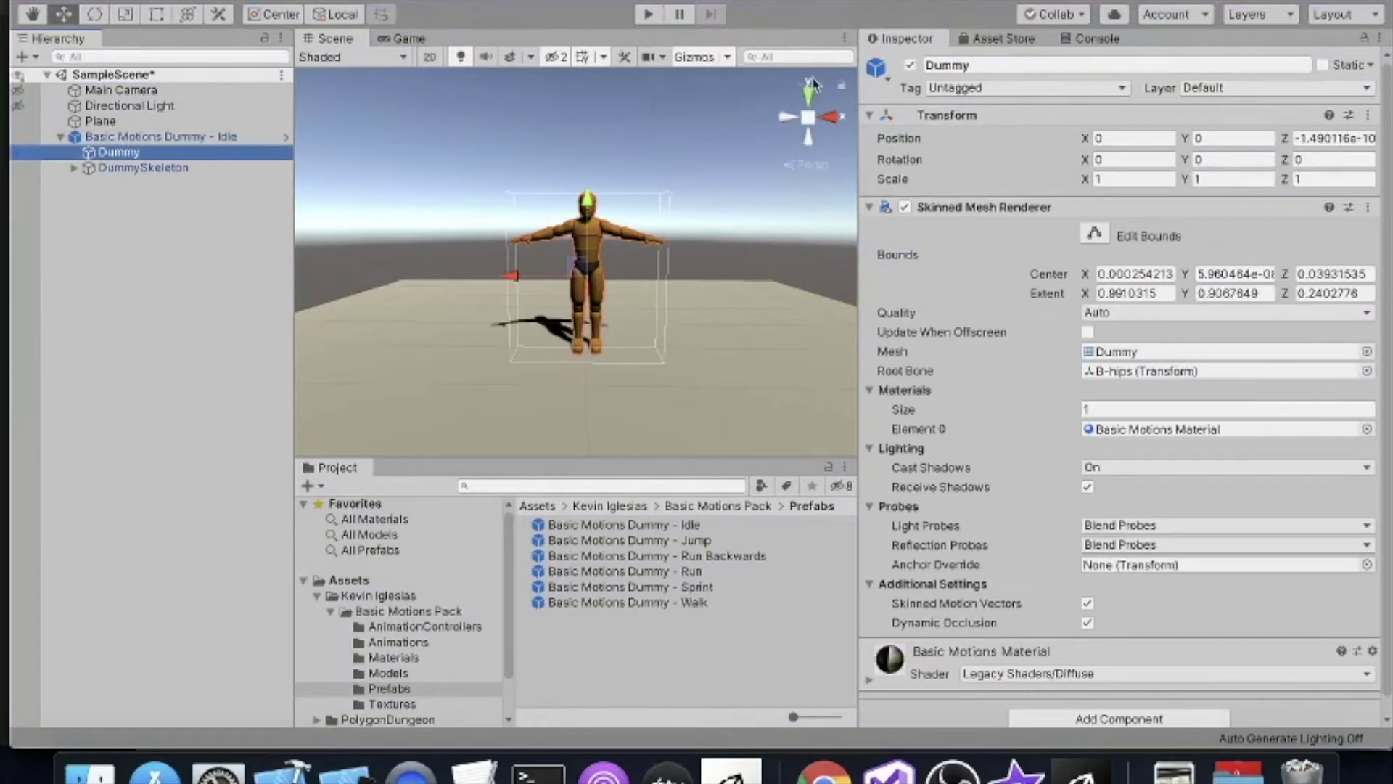
left_click(911, 65)
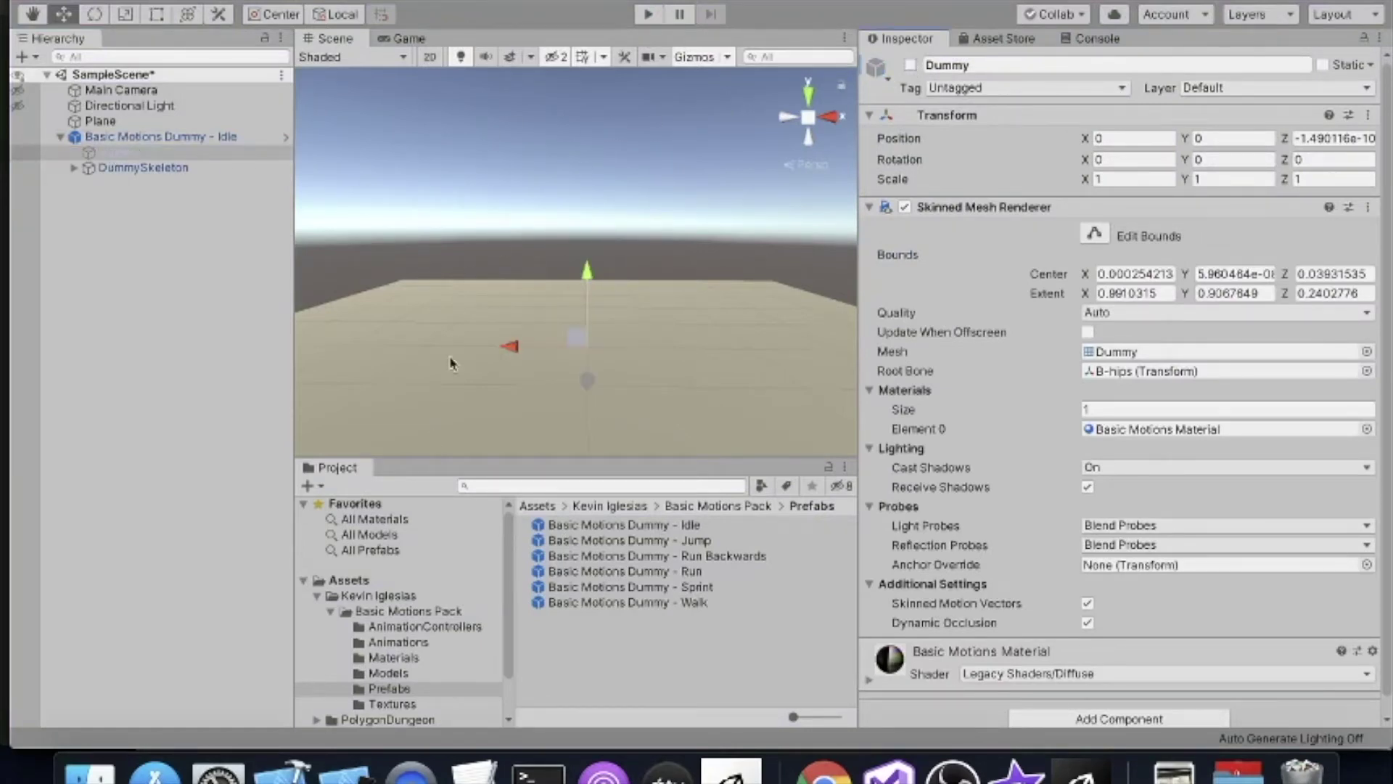
left_click(315, 596)
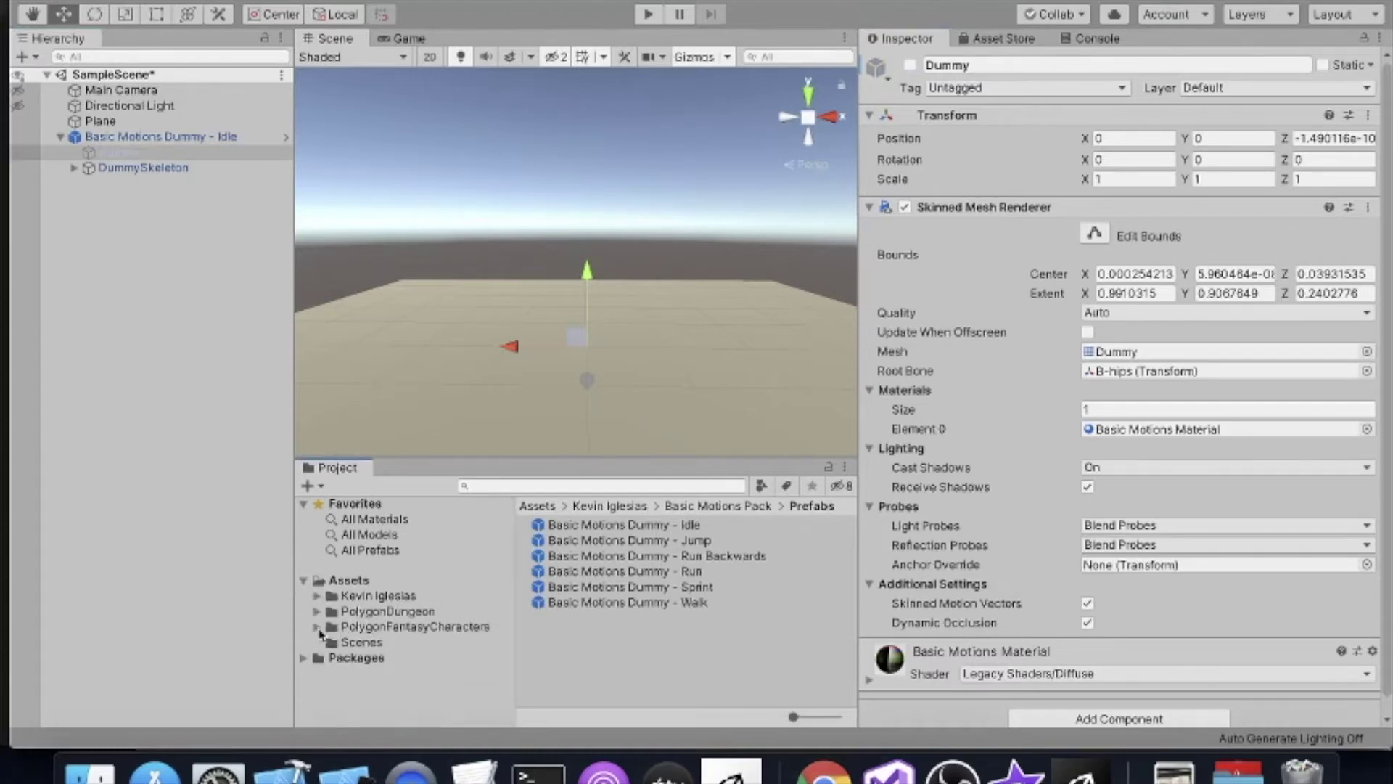
Step: Open PolygonFantasyCharacters > Prefabs, try dragging the queen under the dummy, and cancel the restructure warning
left_click(317, 627)
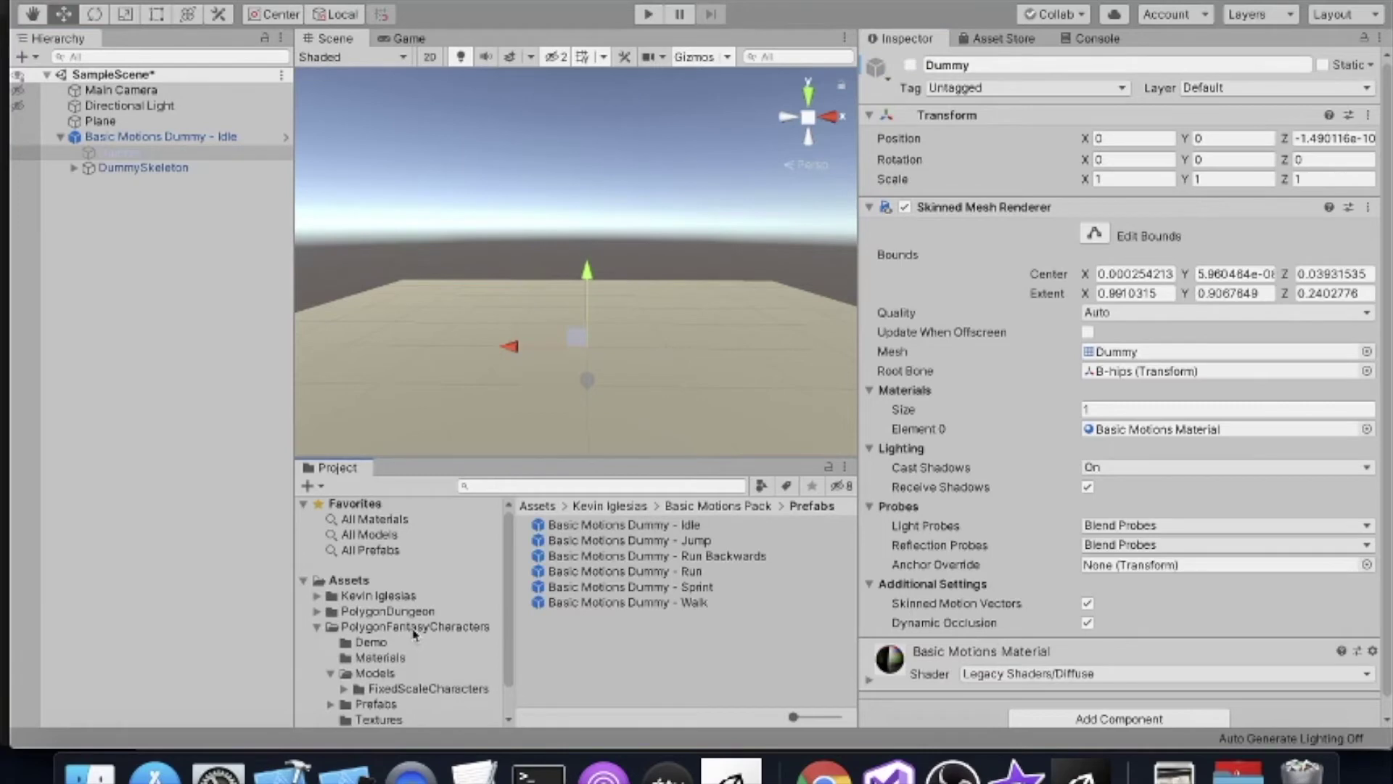
scroll(397, 663, "down", 3)
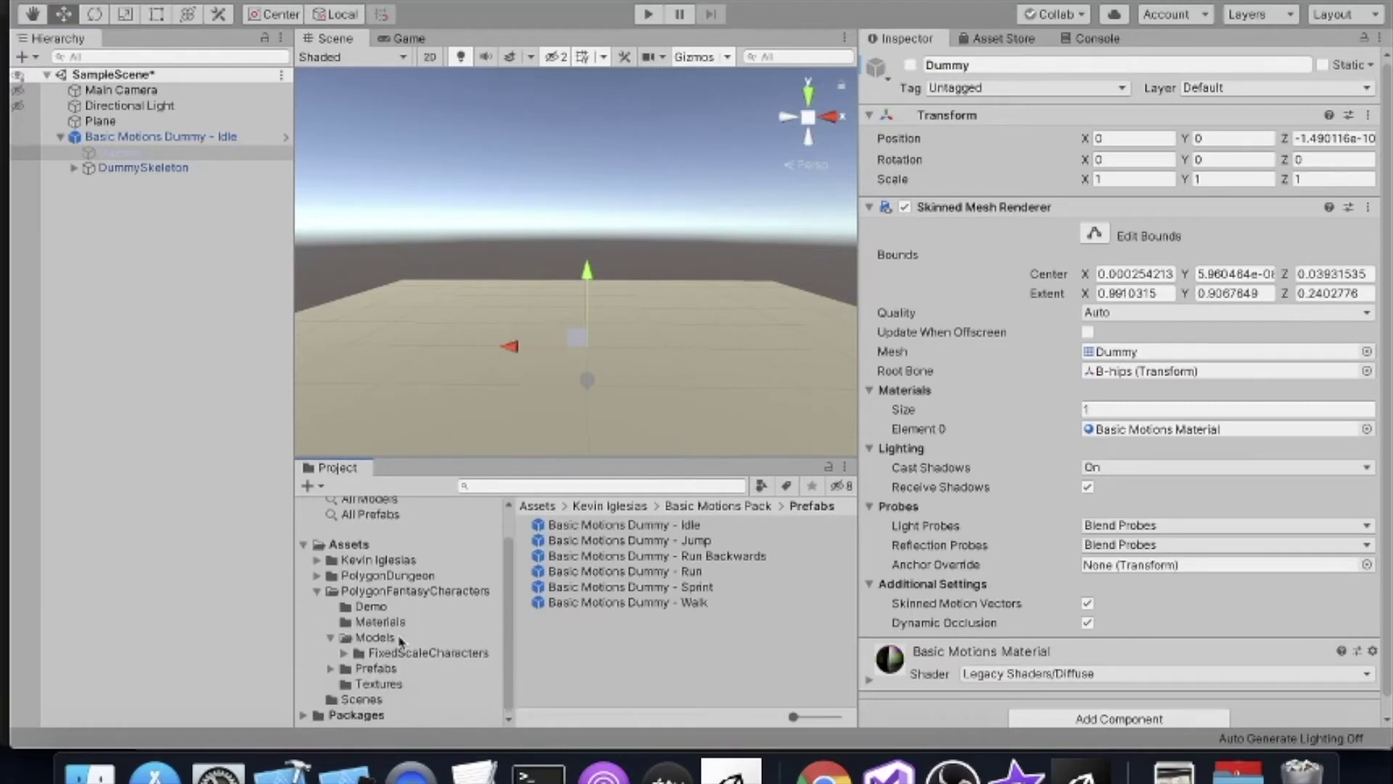
left_click(373, 669)
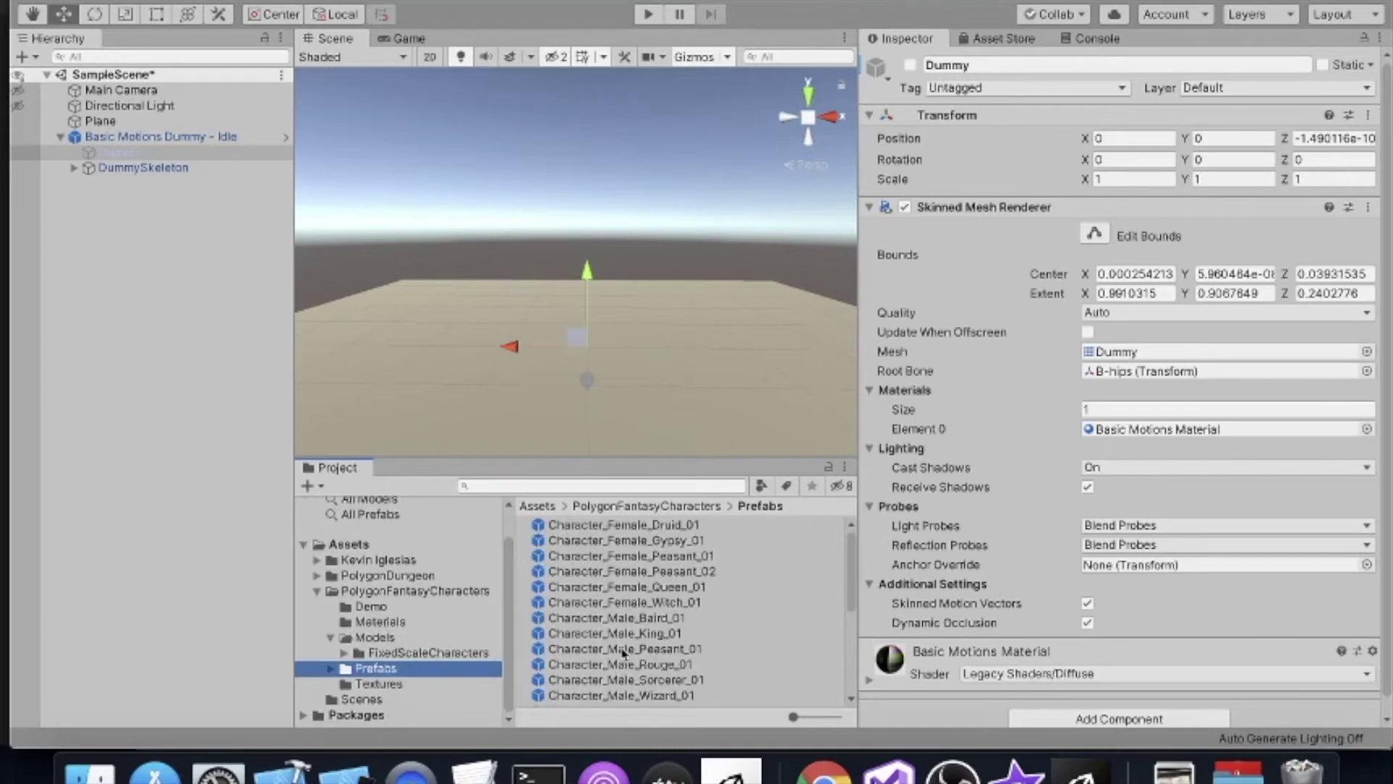
left_click_drag(614, 588, 108, 144)
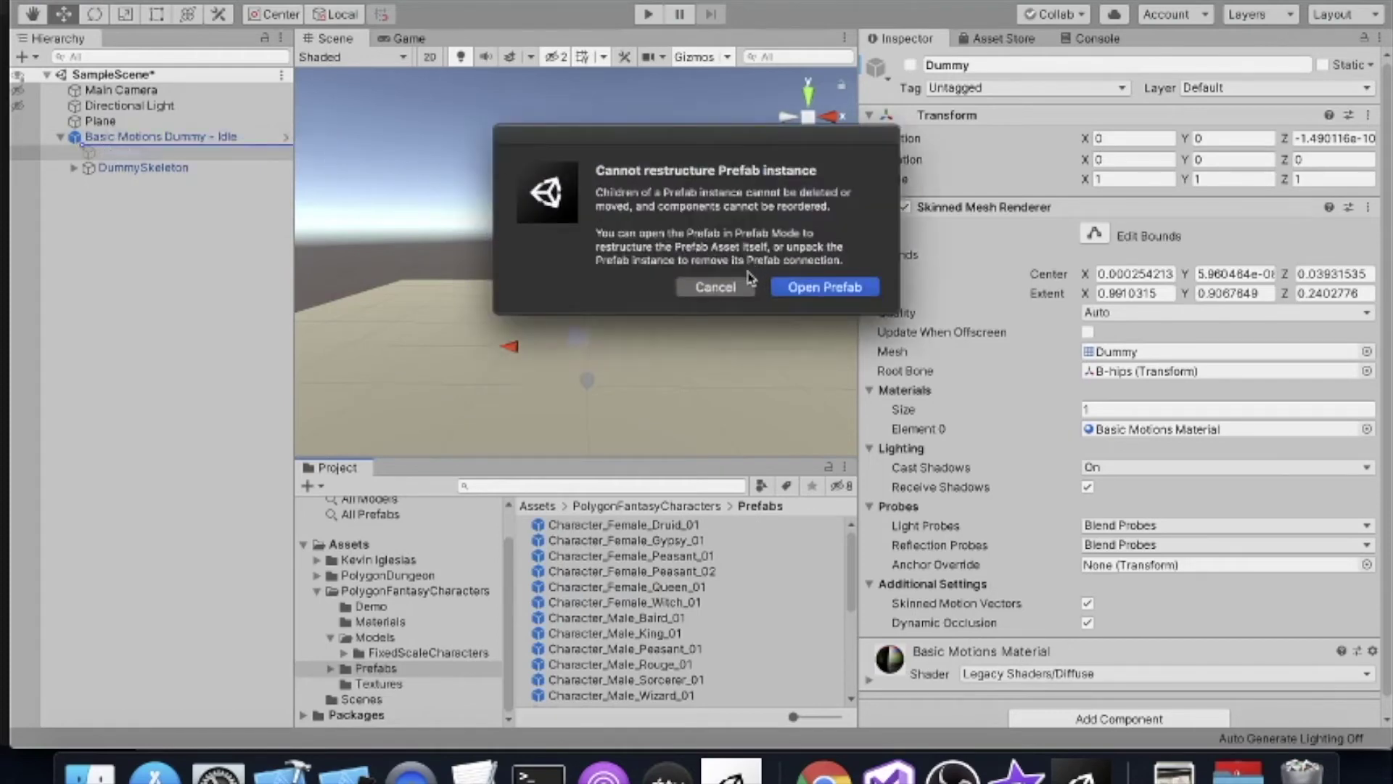
left_click(737, 287)
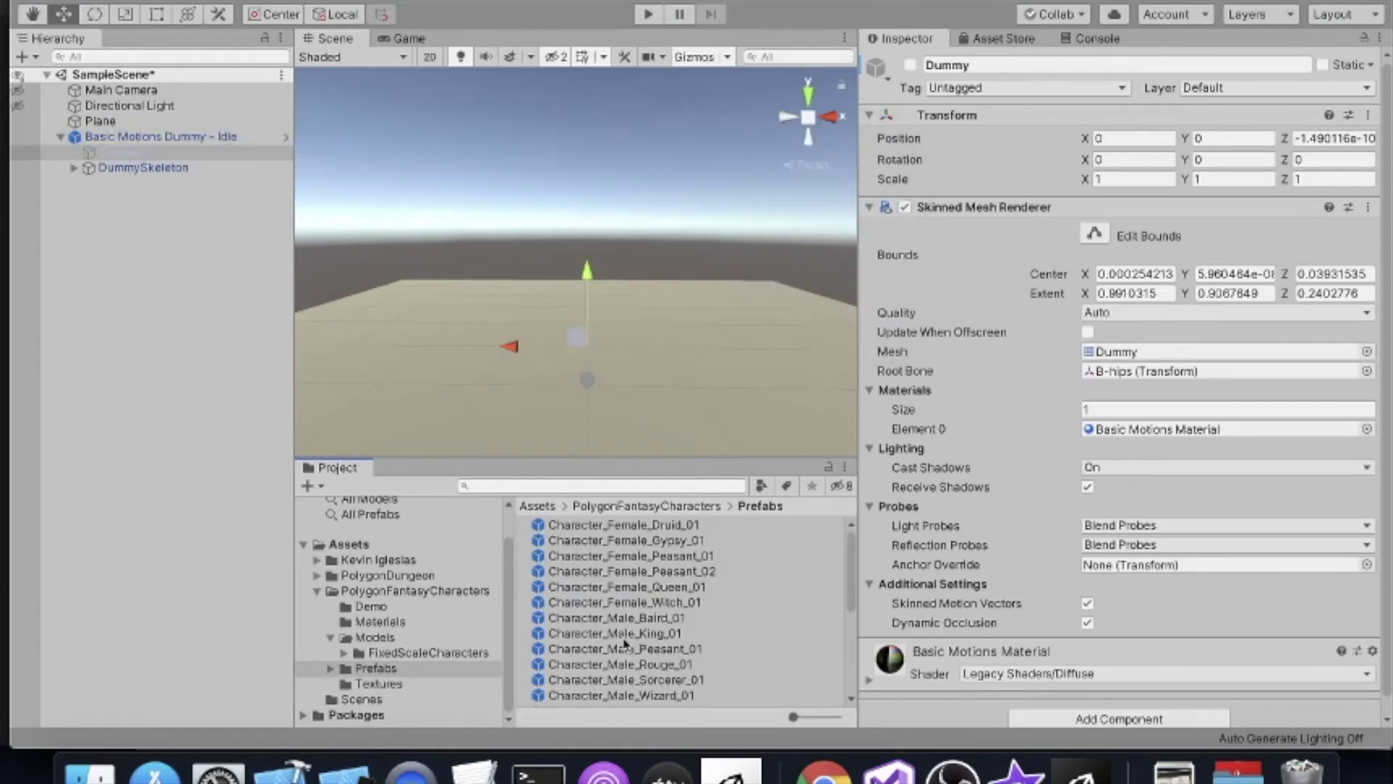
Step: Drag Character_Female_Queen_01 onto Basic Motions Dummy - Idle to make it a child
left_click_drag(620, 591, 138, 140)
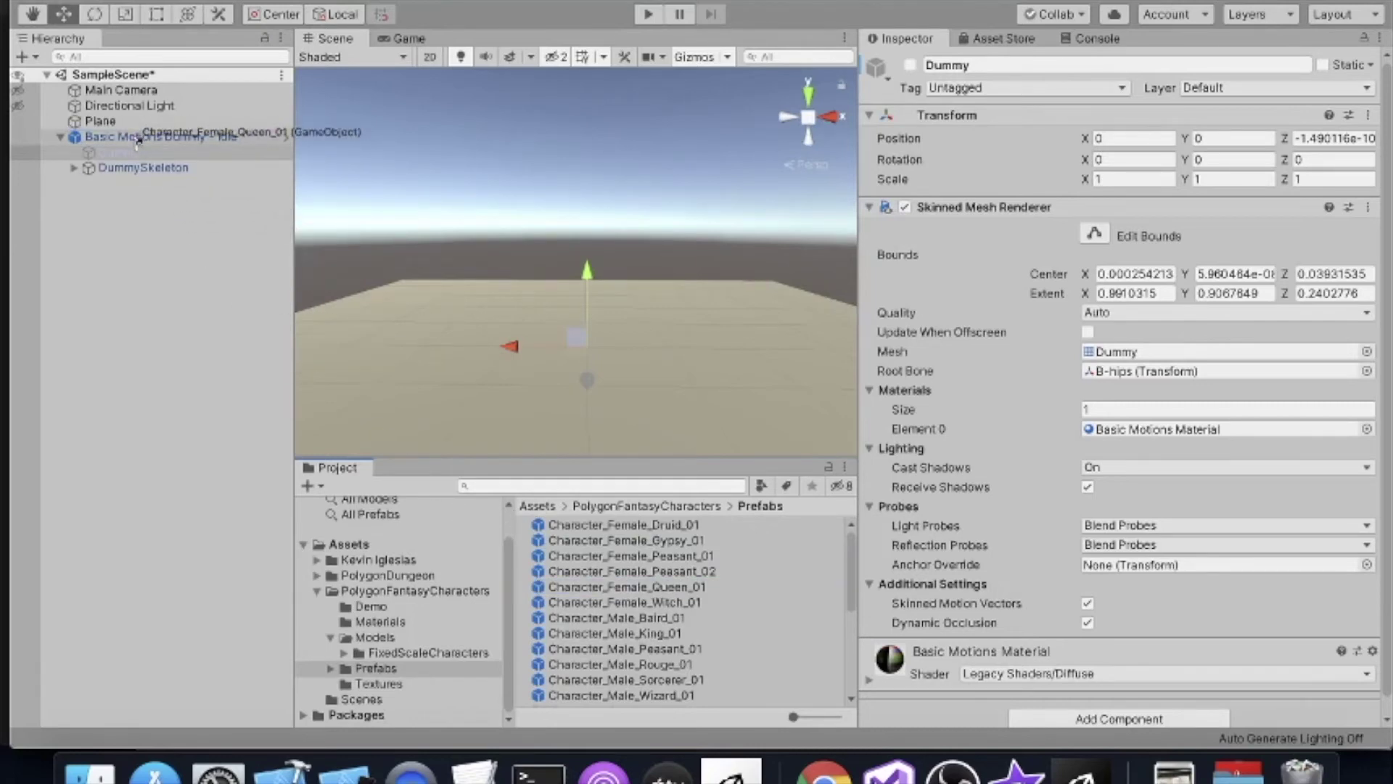
left_click_drag(138, 140, 139, 138)
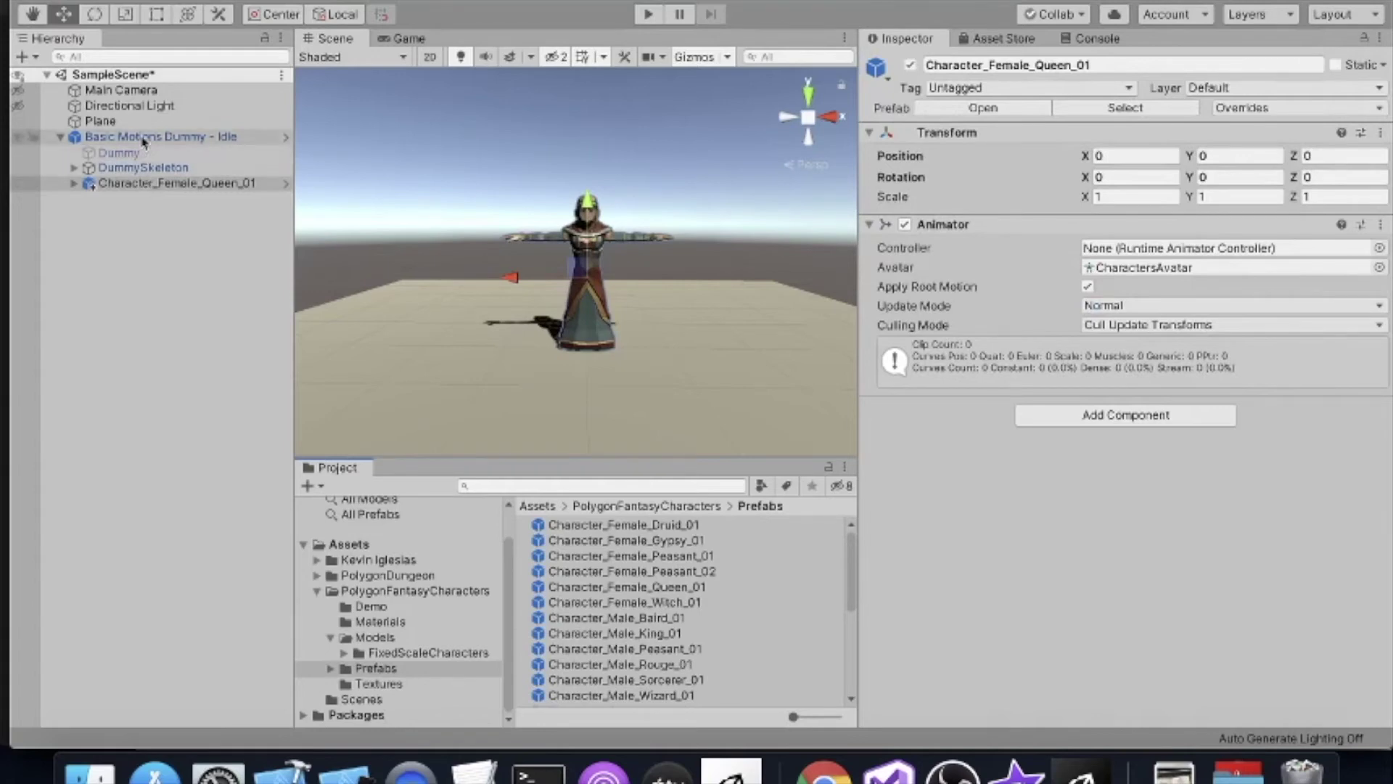
left_click(112, 154)
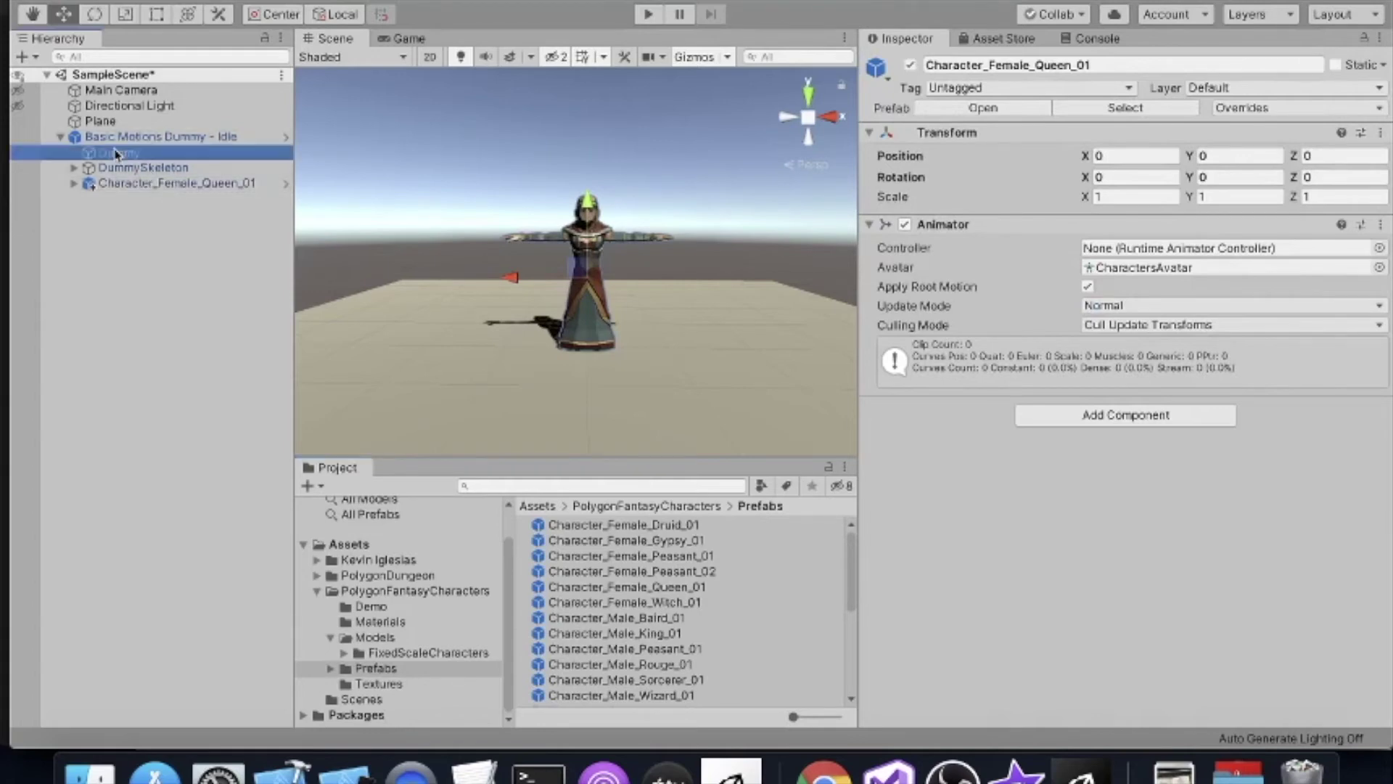
left_click(168, 184)
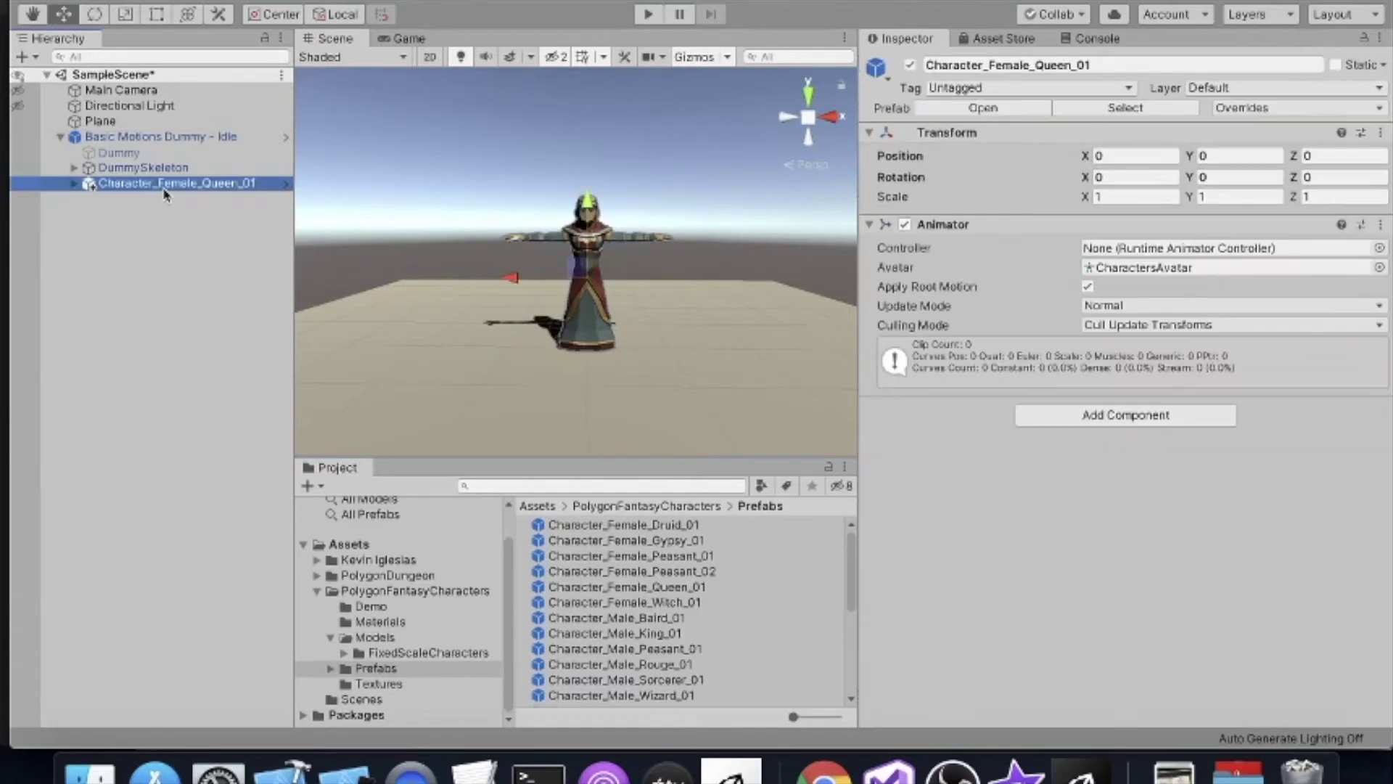
Step: Test the queen in play mode, then select Basic Motions Dummy - Idle
left_click(648, 14)
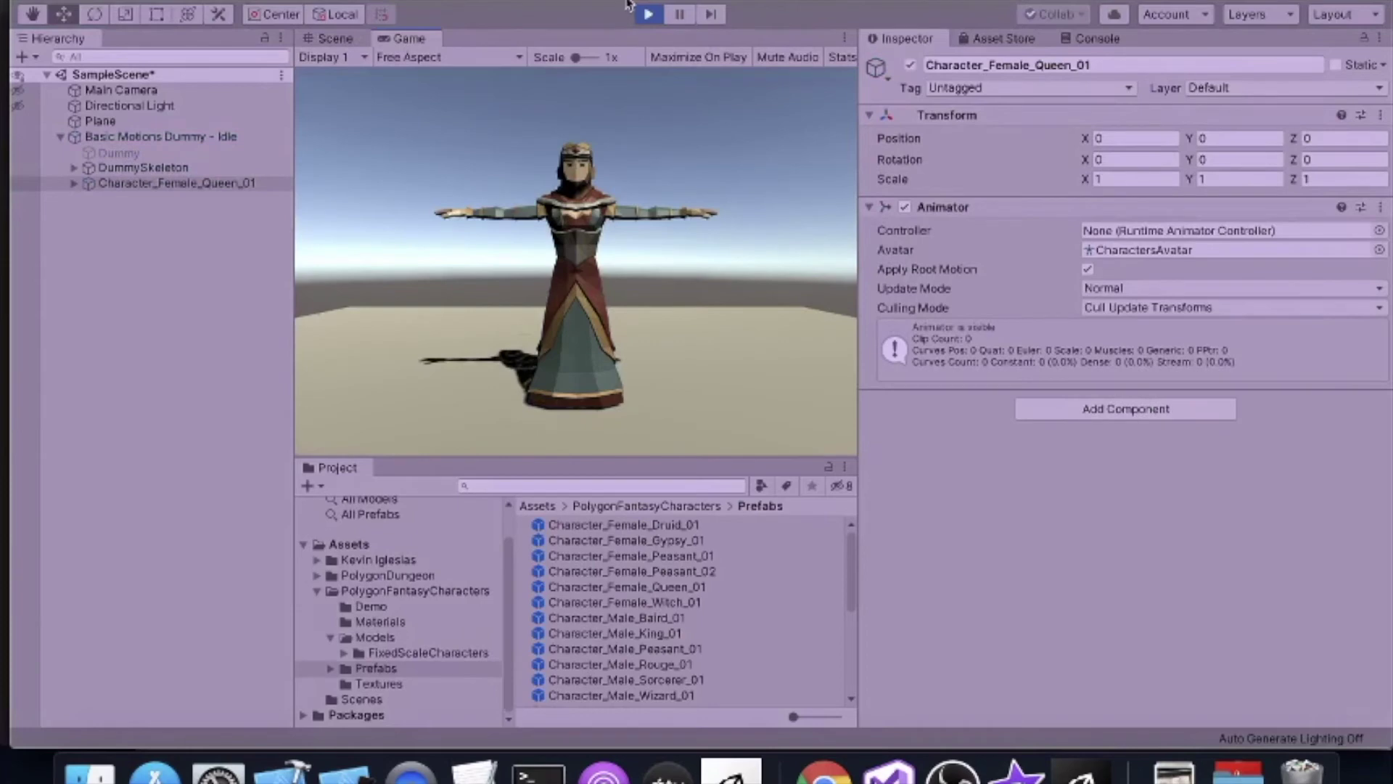
left_click(648, 15)
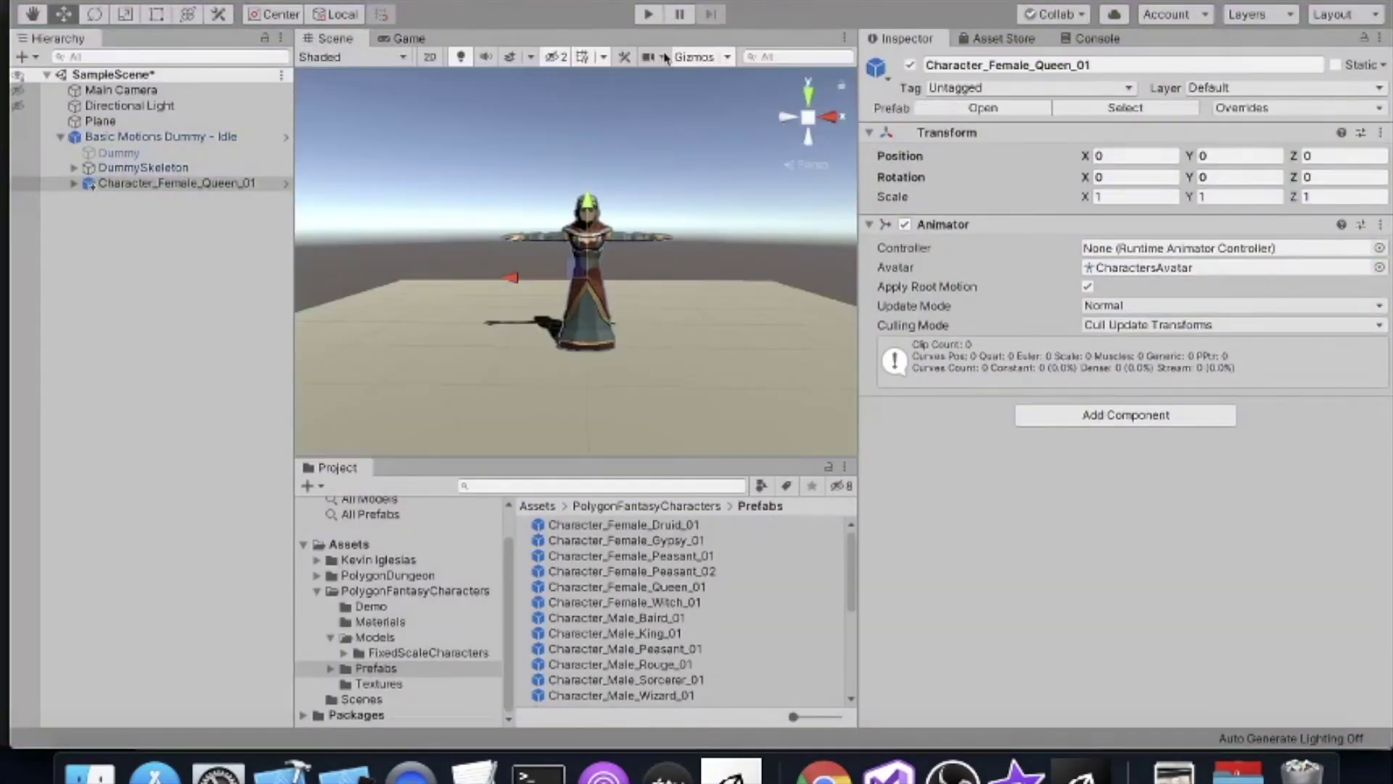
left_click(148, 138)
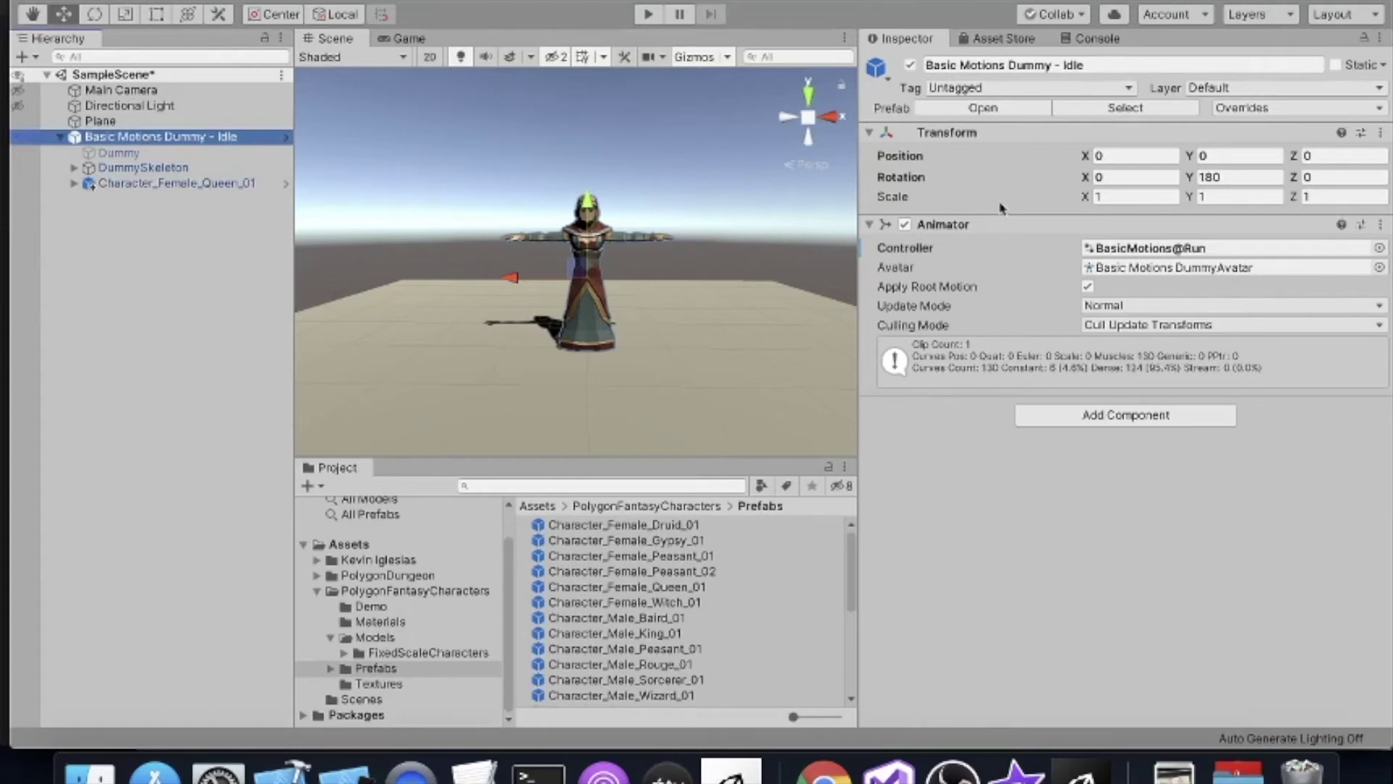
Step: Assign the PolygonFantasyCharacters CharactersAvatar to the dummy's Animator Avatar and start play mode
left_click(1379, 268)
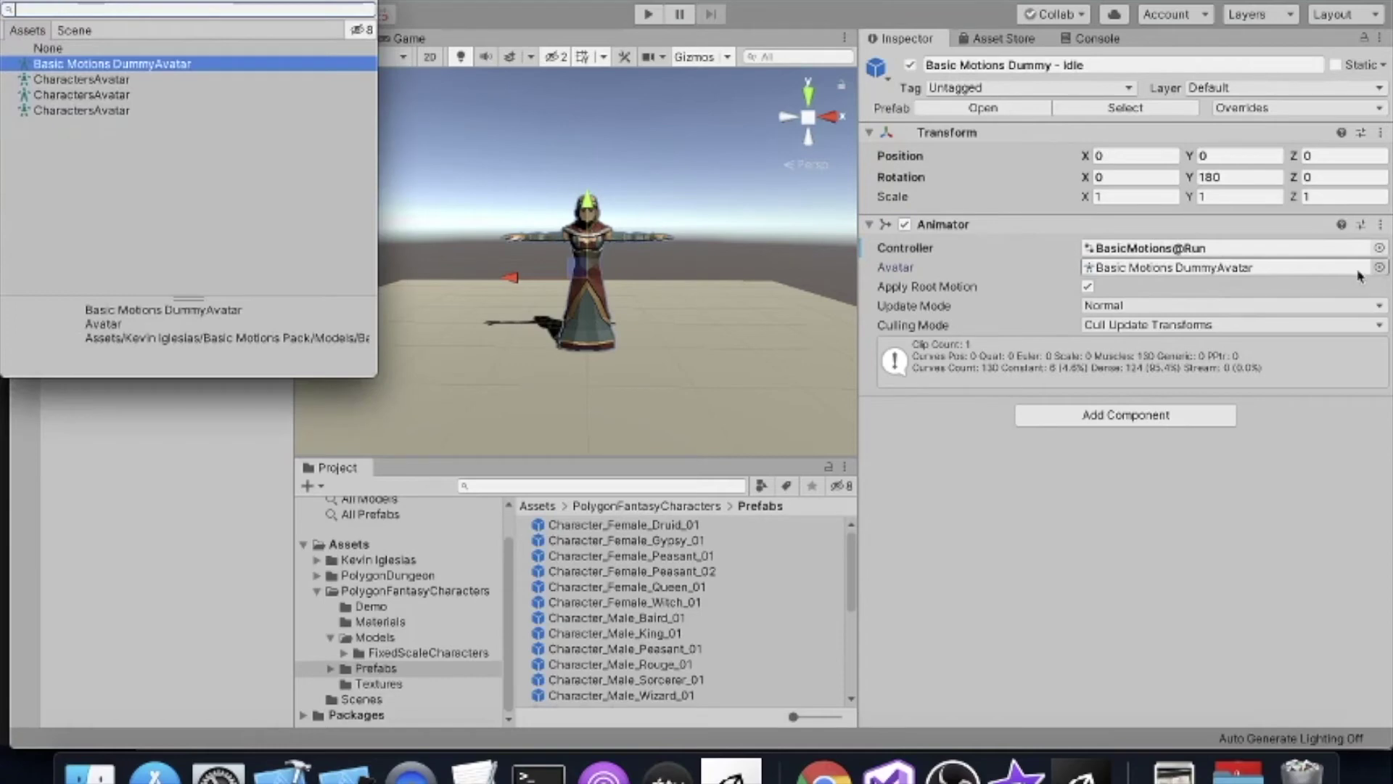
left_click(102, 80)
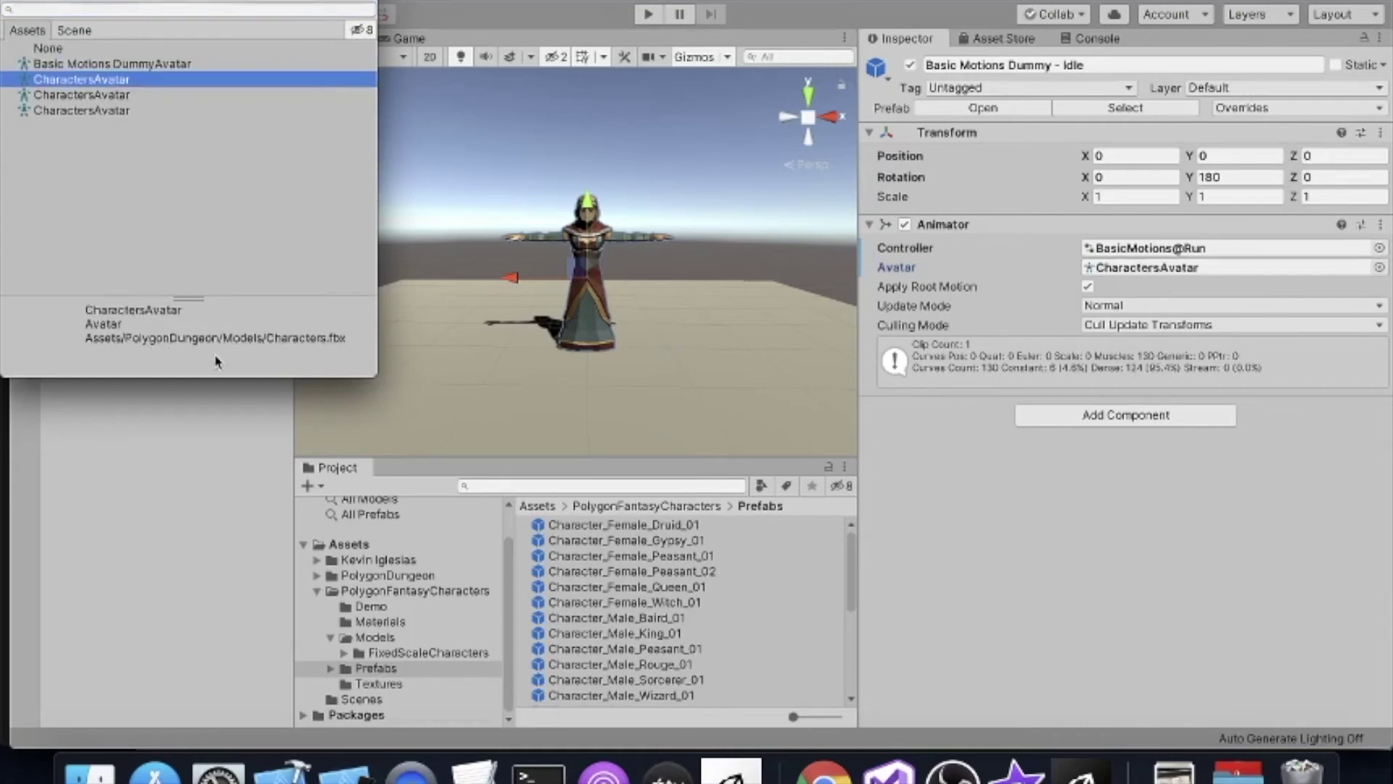
left_click(103, 95)
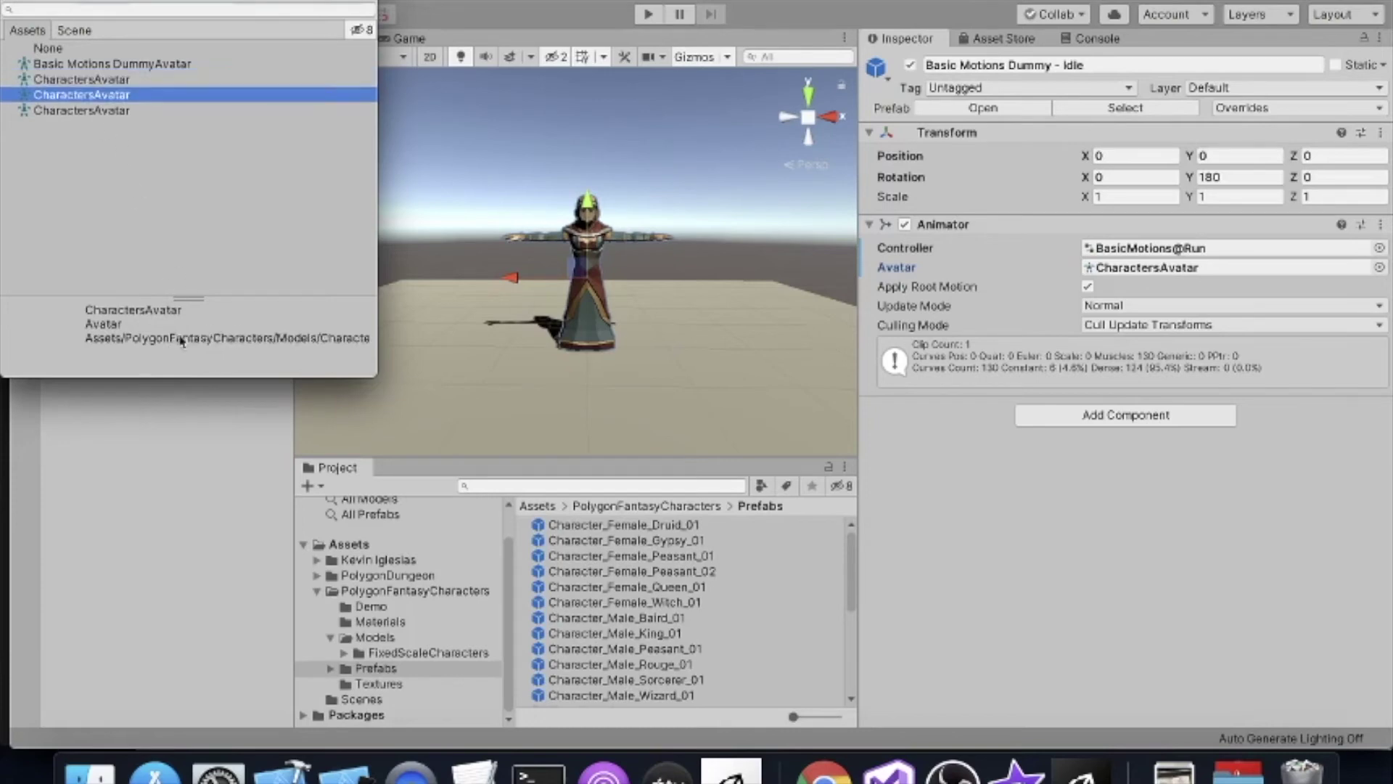
left_click(95, 112)
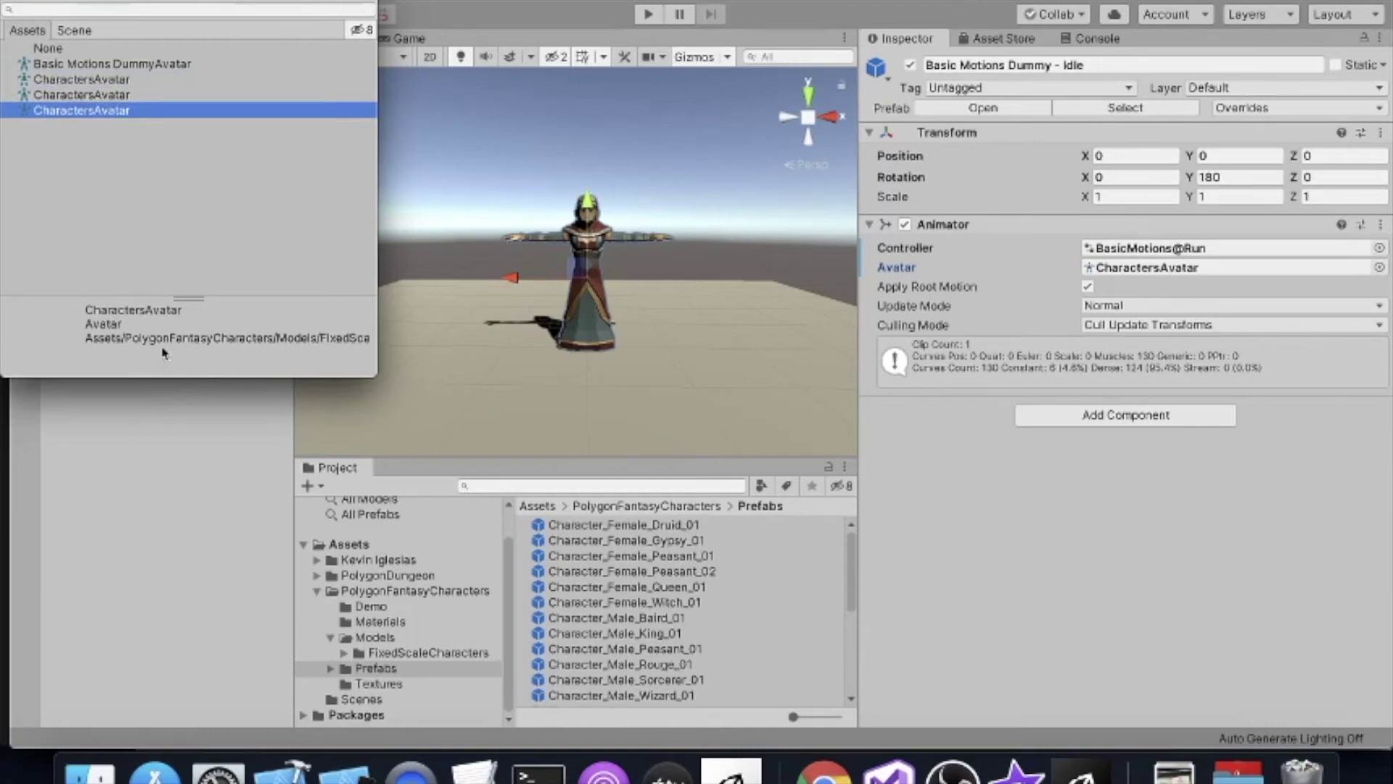
left_click(103, 95)
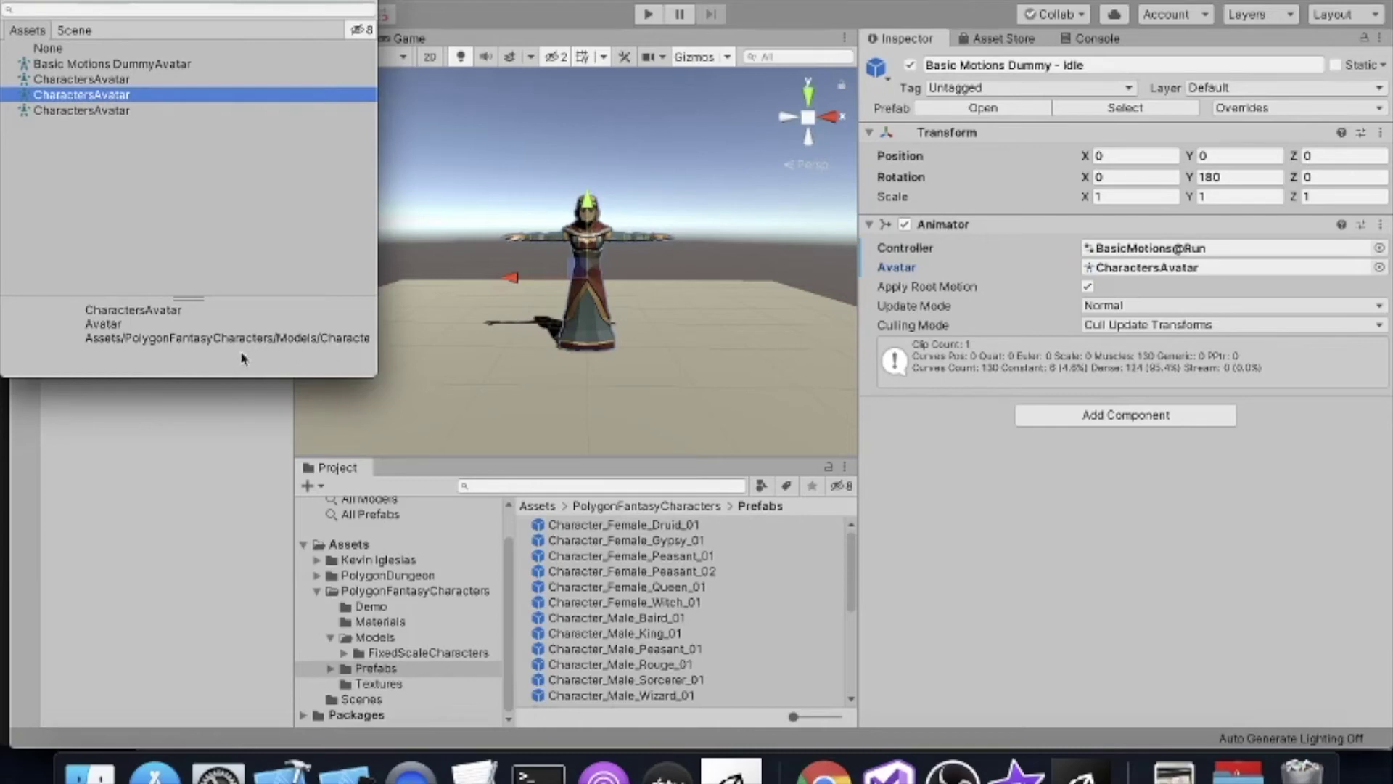
key("Escape")
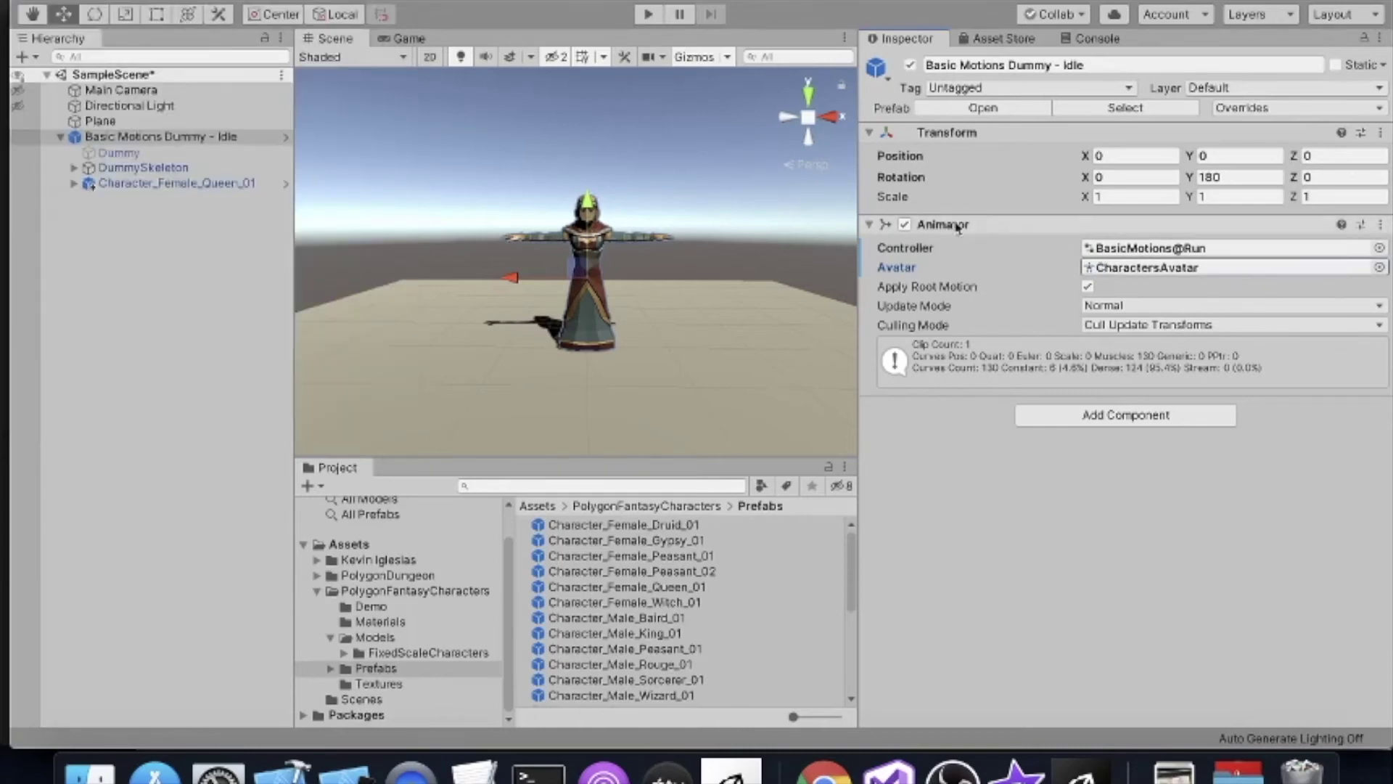
left_click(644, 20)
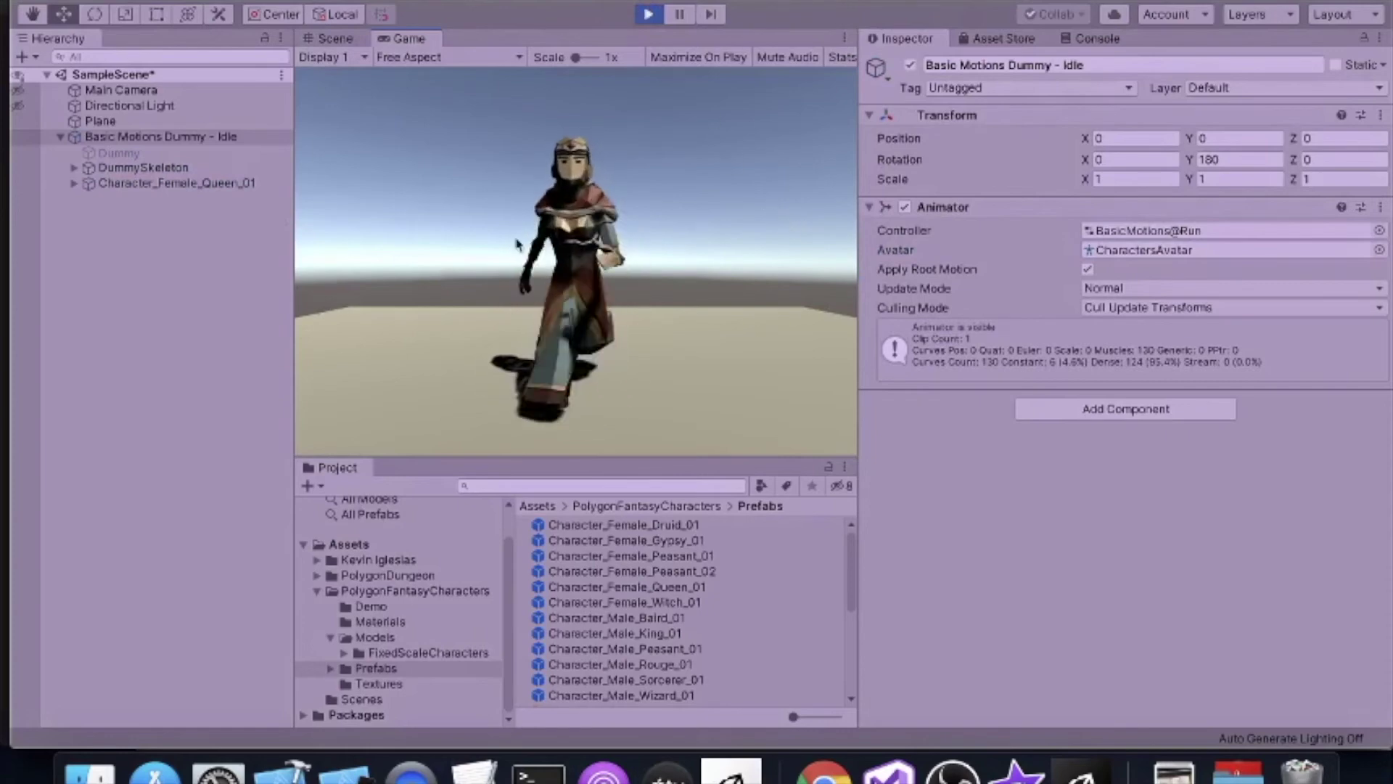
Step: During play, hide the Character_Female_Queen mesh and show the Character_Male_King mesh
left_click(74, 185)
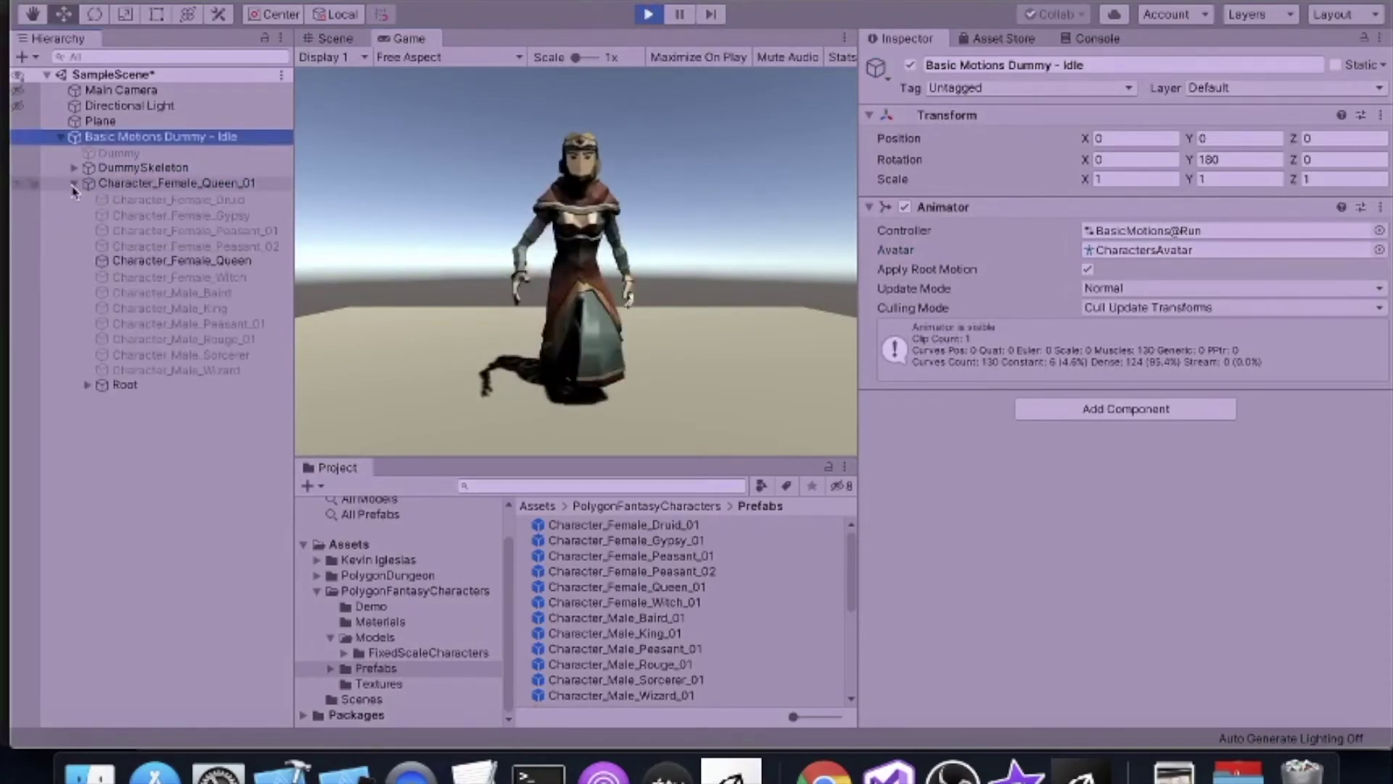
left_click(164, 263)
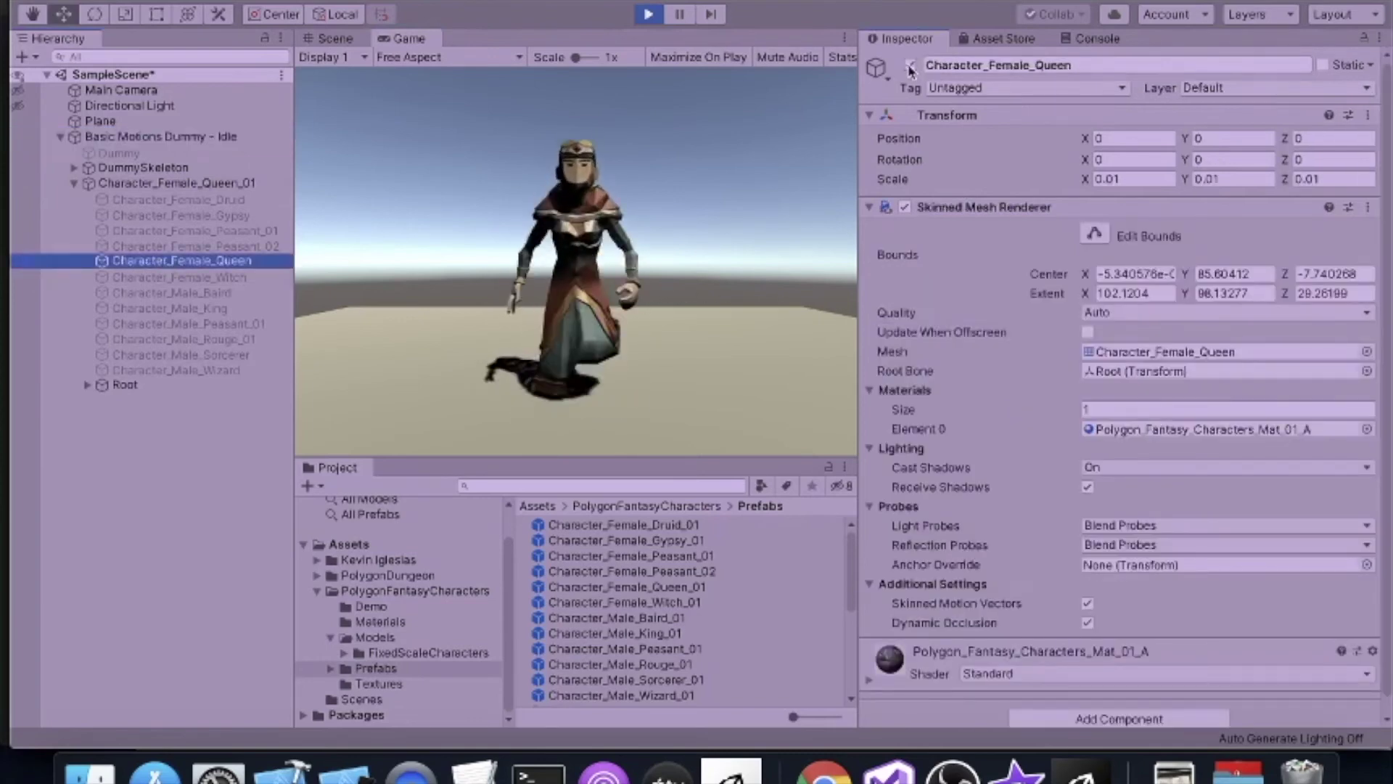
left_click(910, 67)
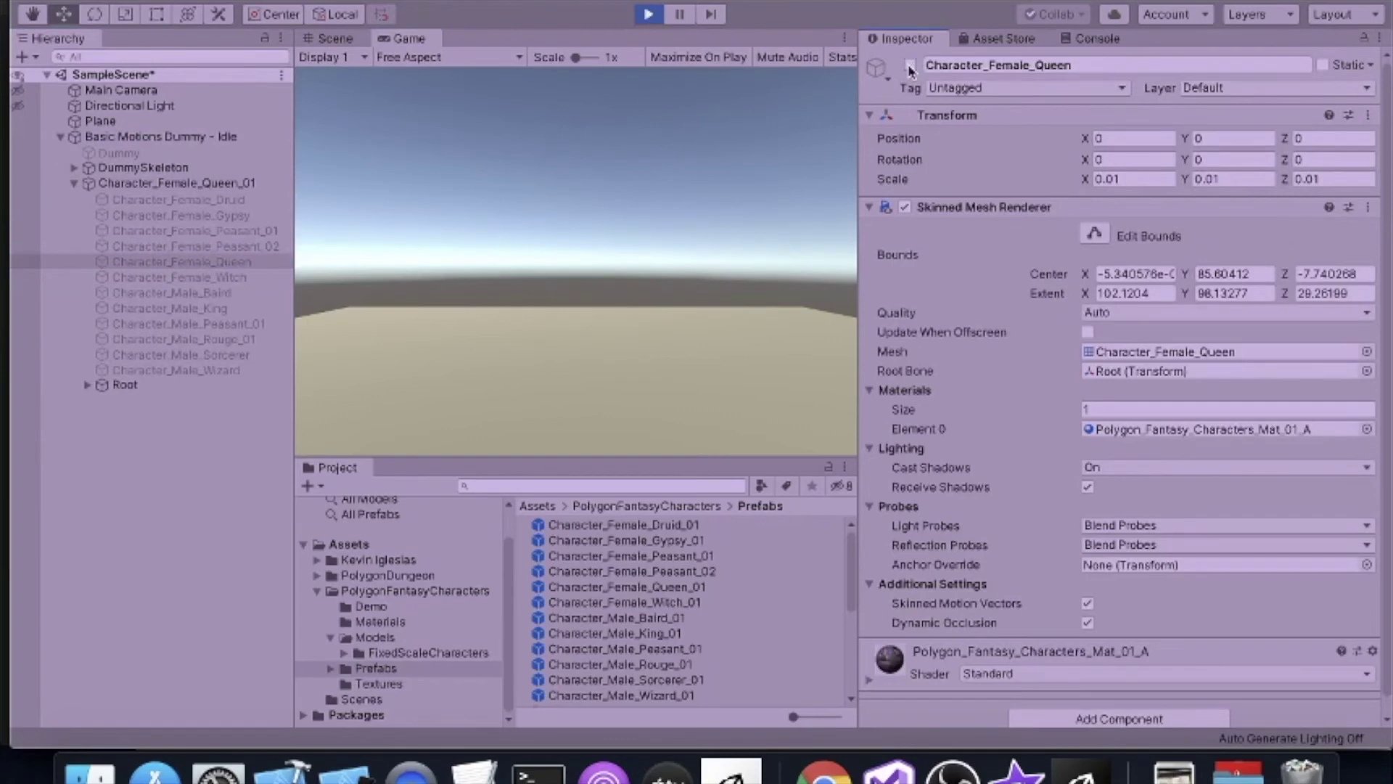
left_click(210, 309)
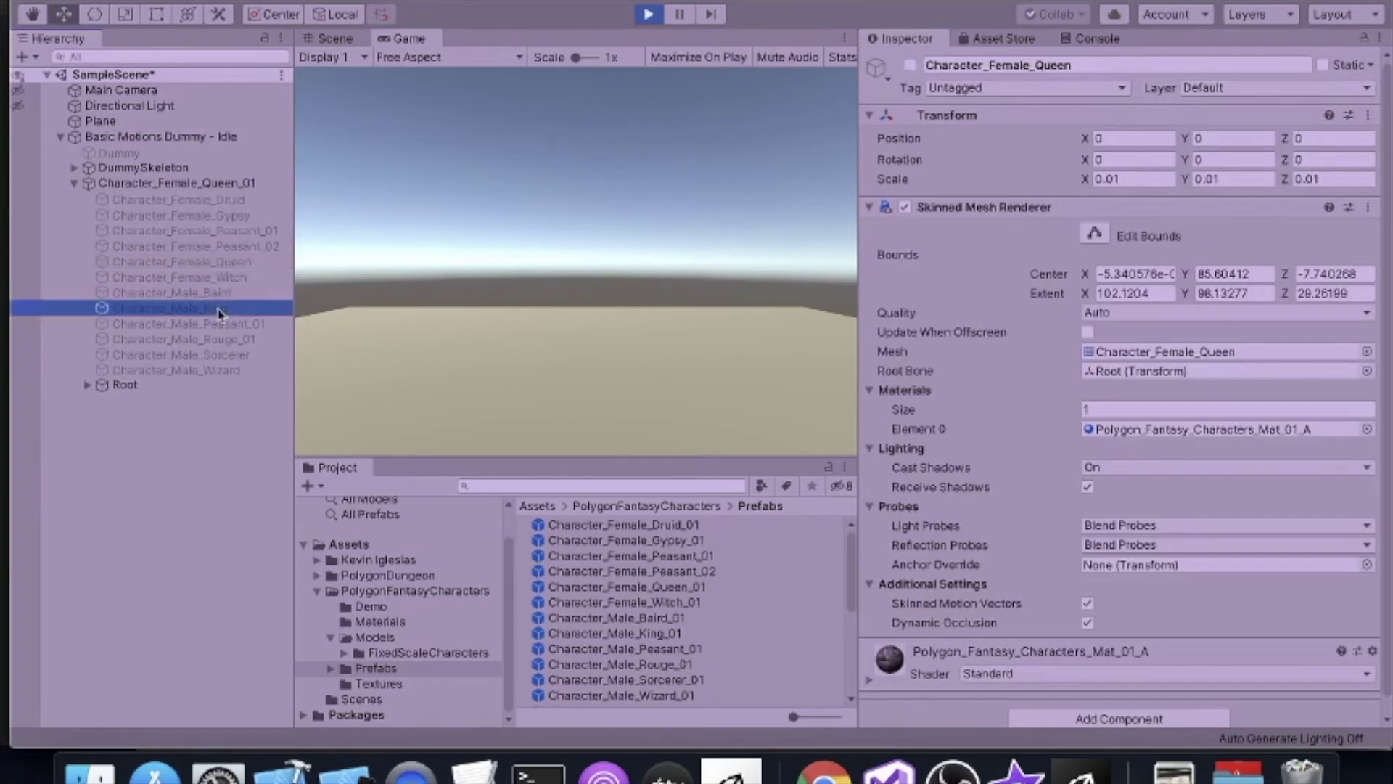
left_click(910, 66)
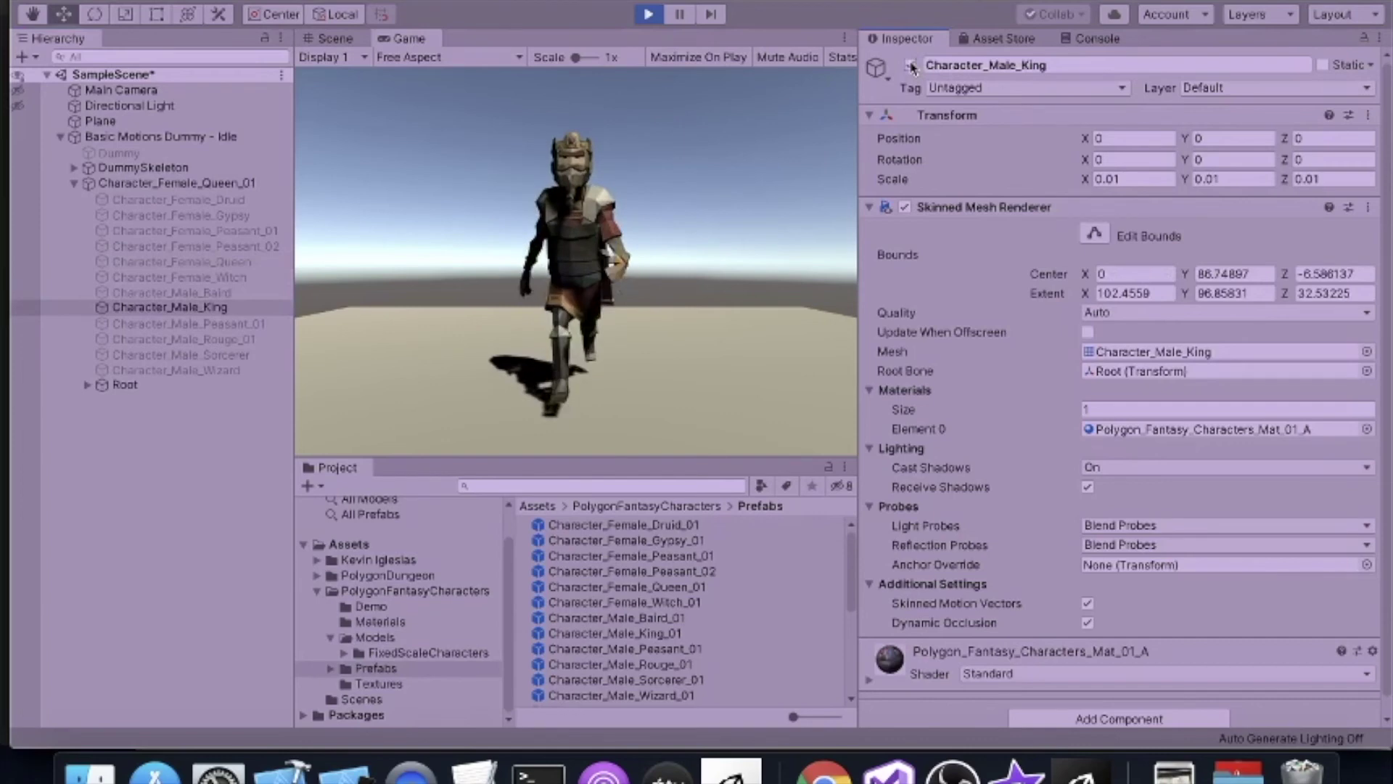
Step: Show the Character_Male_Sorcerer mesh, hide the King mesh, then stop play mode
left_click(171, 339)
left_click(203, 354)
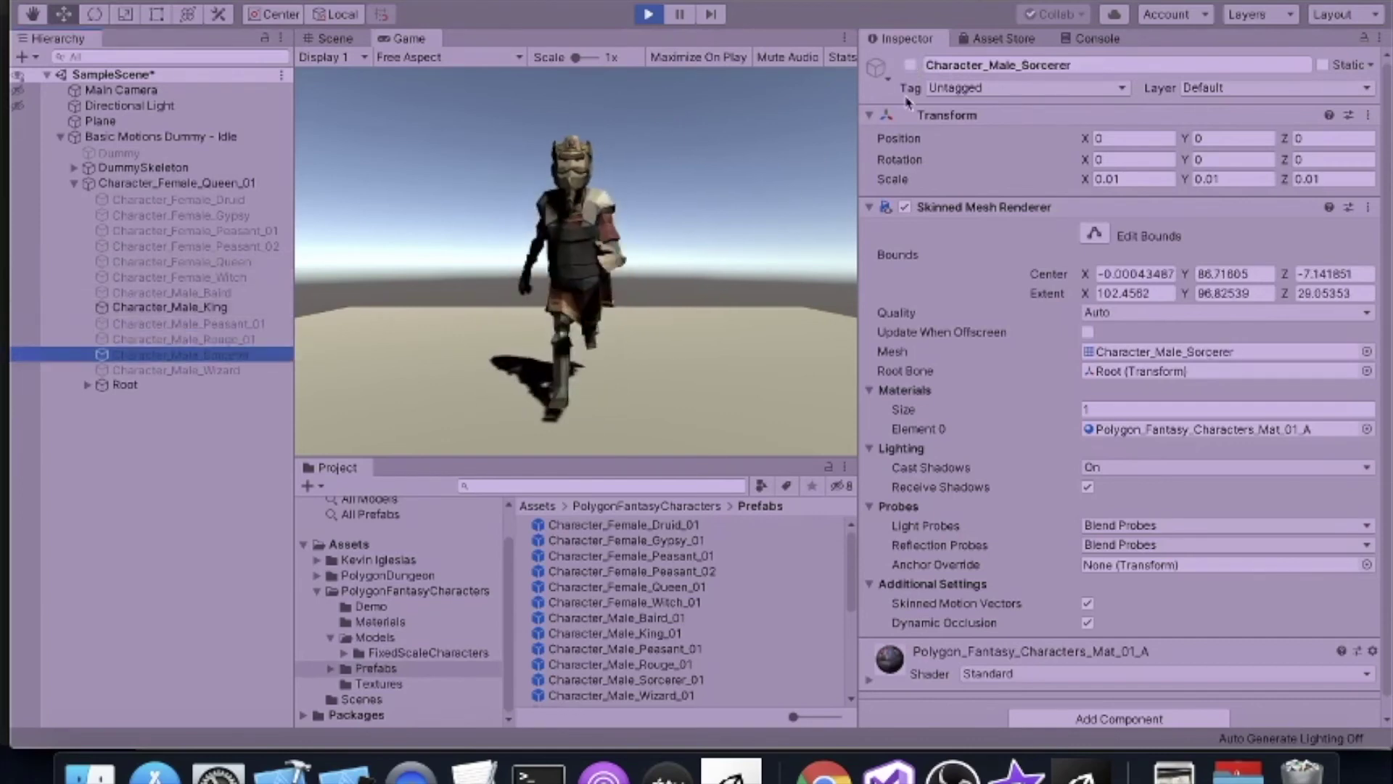
left_click(911, 66)
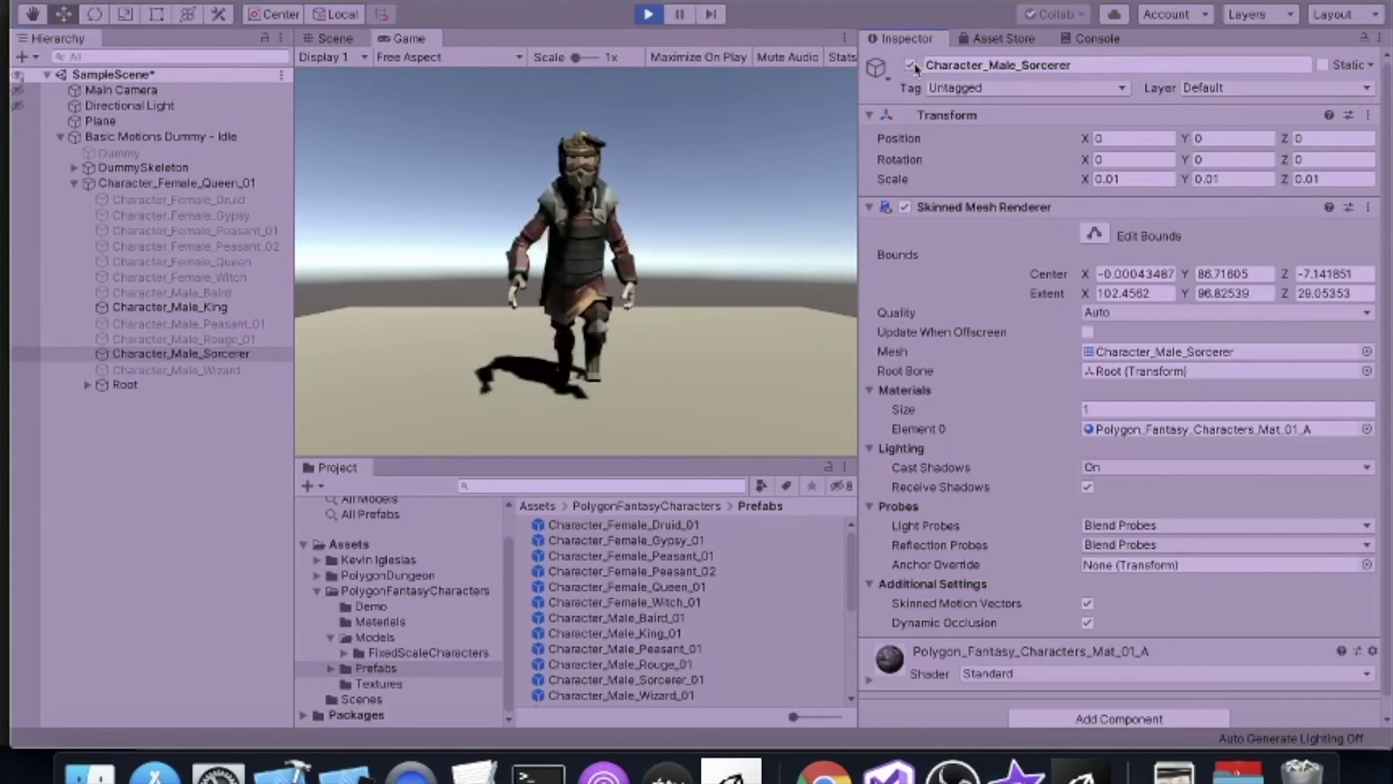
left_click(240, 308)
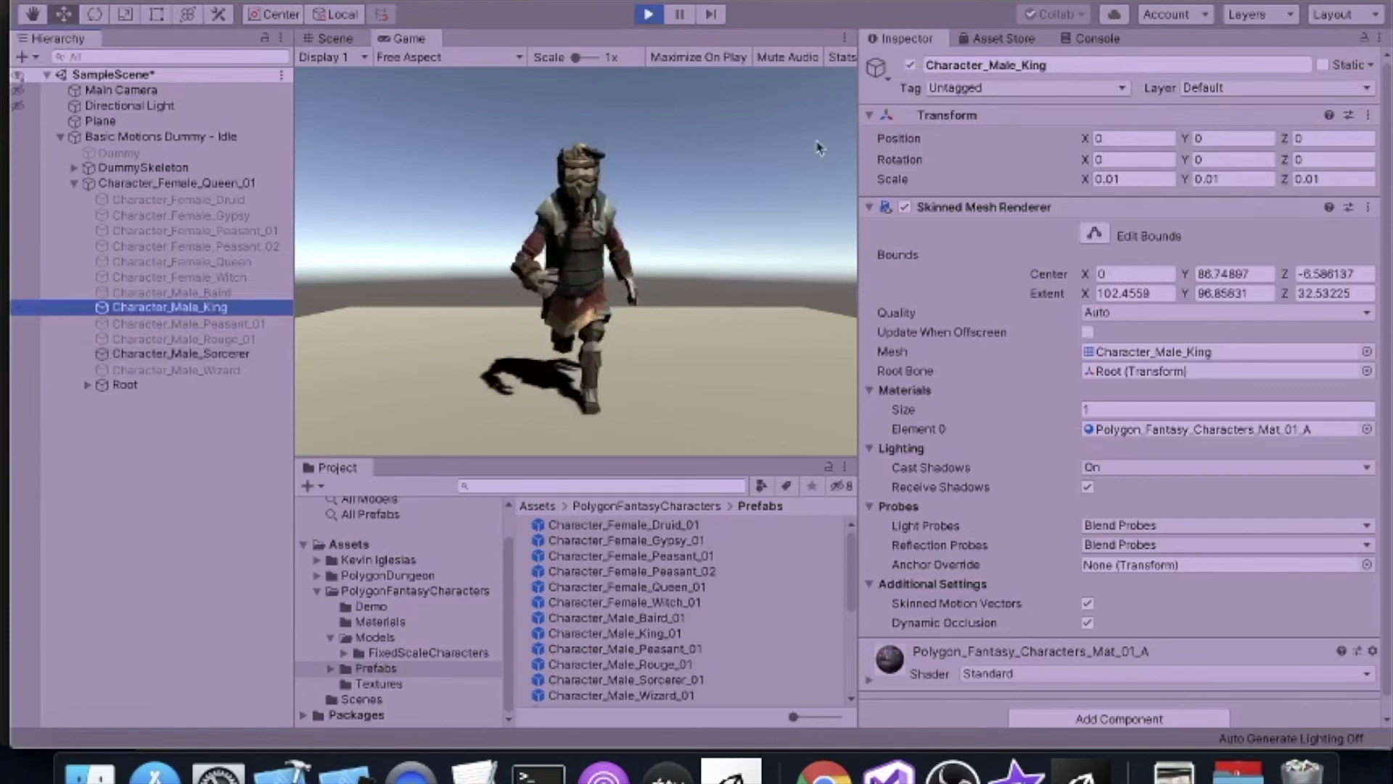
left_click(910, 66)
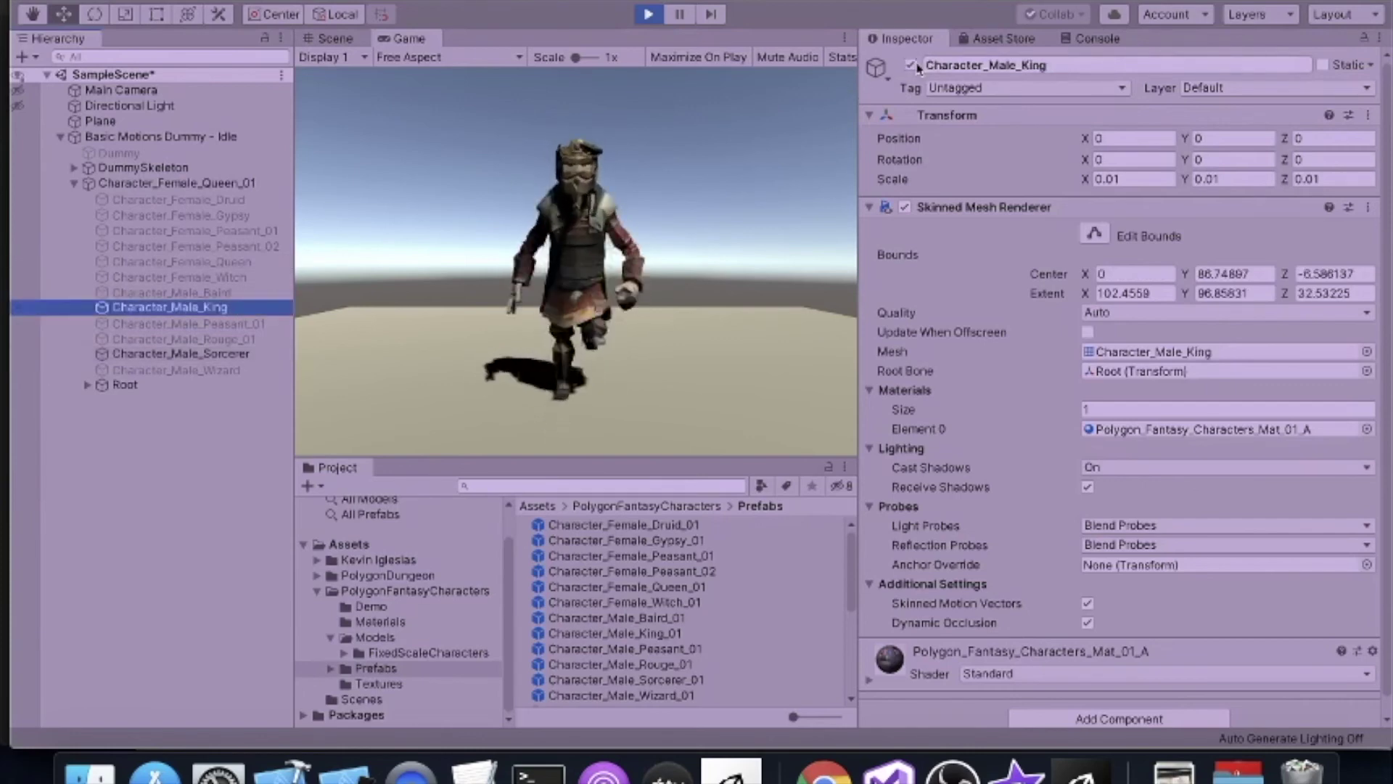
left_click(648, 18)
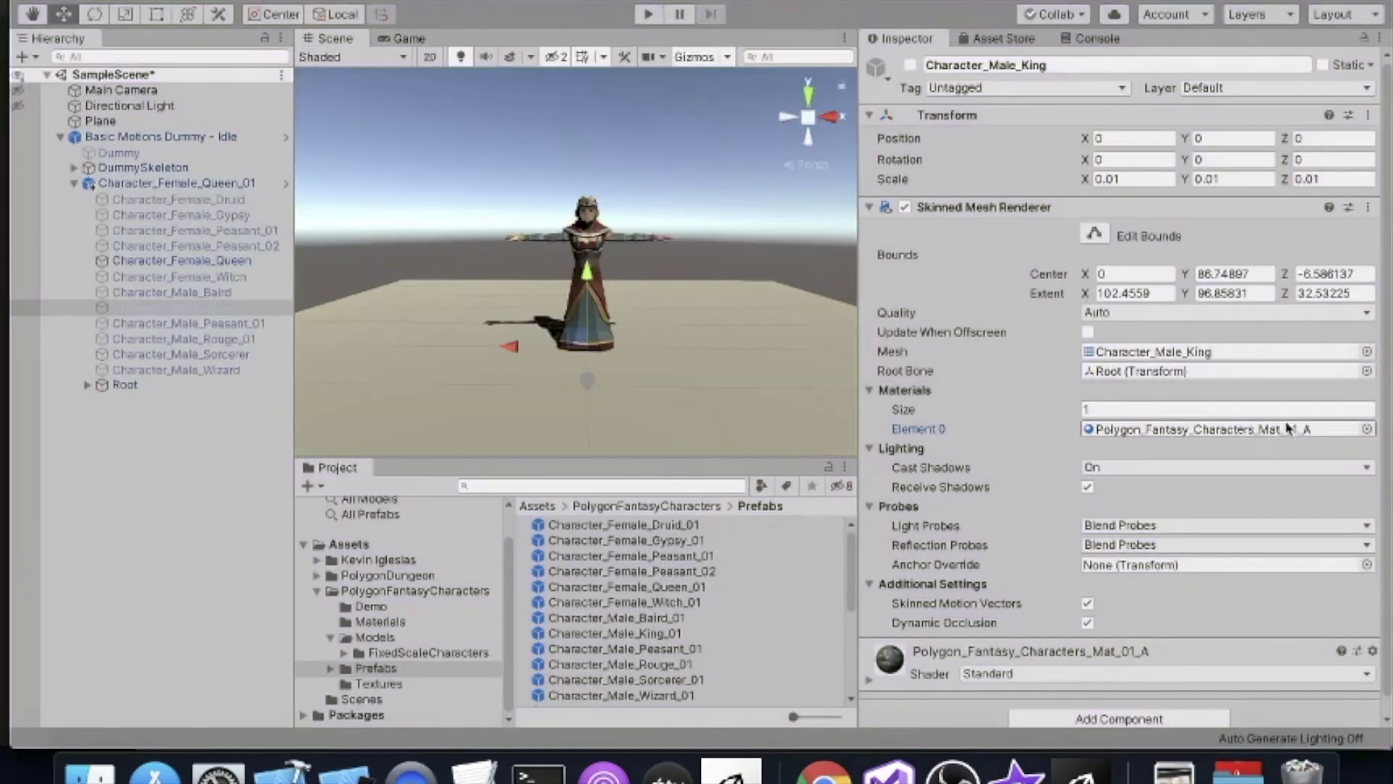
Step: List the PolygonFantasyCharacters Materials folder, Polygon_Fantasy_Characters_Mat_01_A through Mat_04_C, in the Project browser
left_click(1368, 430)
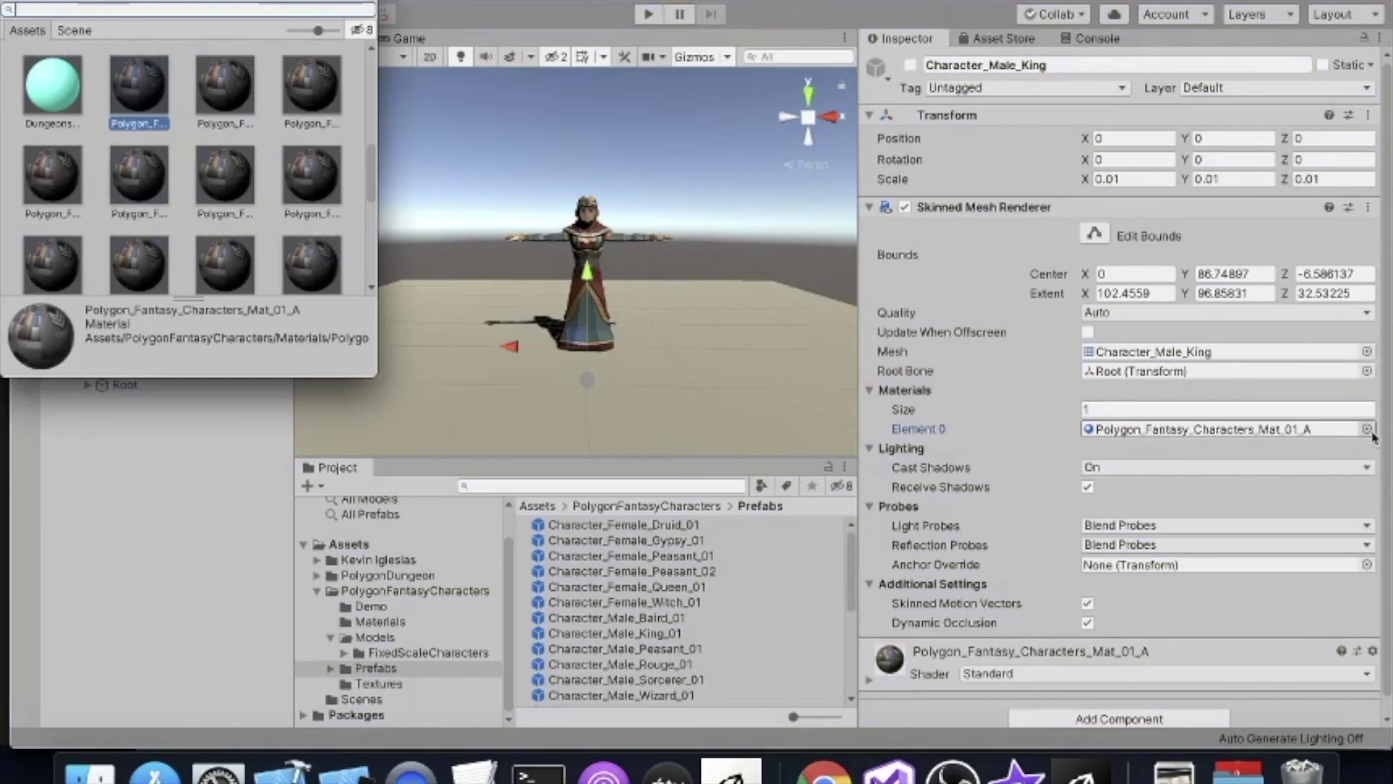
key("Escape")
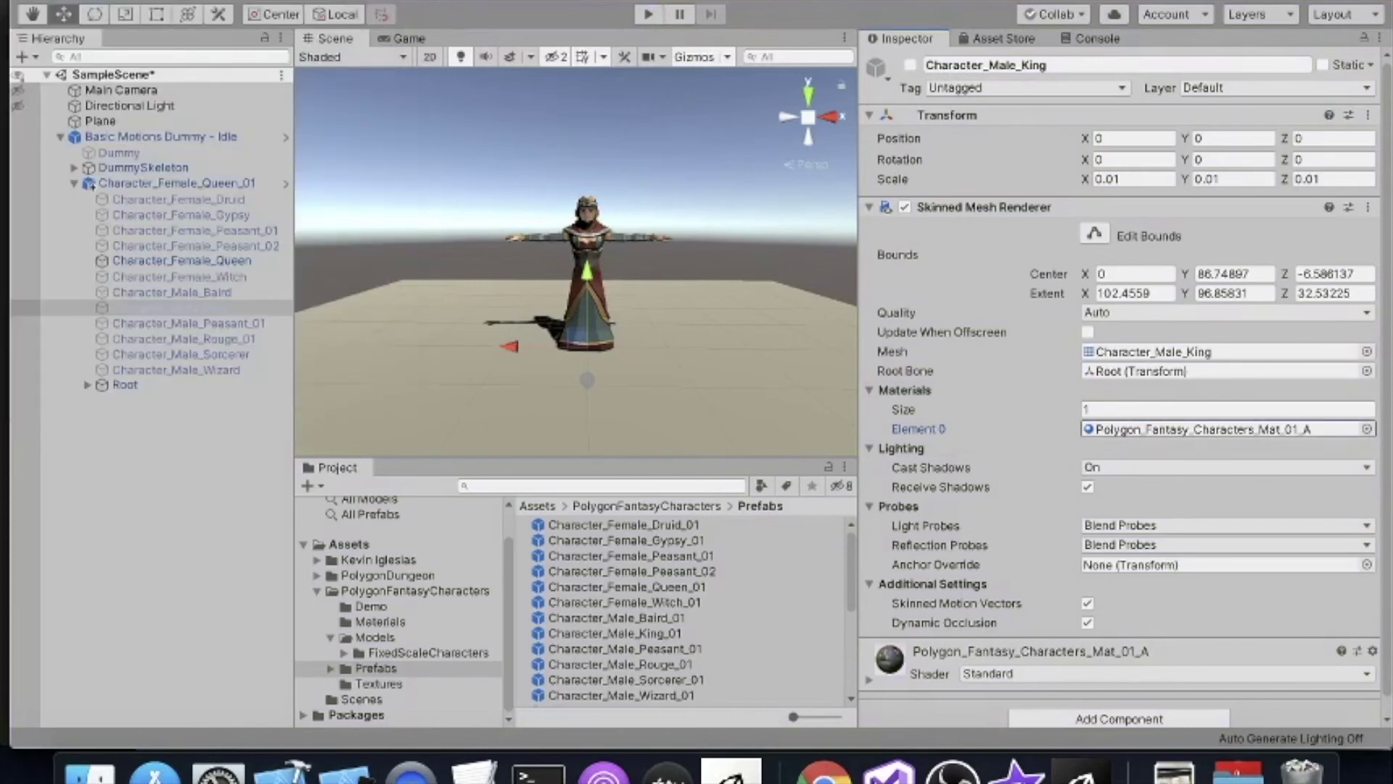
left_click(388, 622)
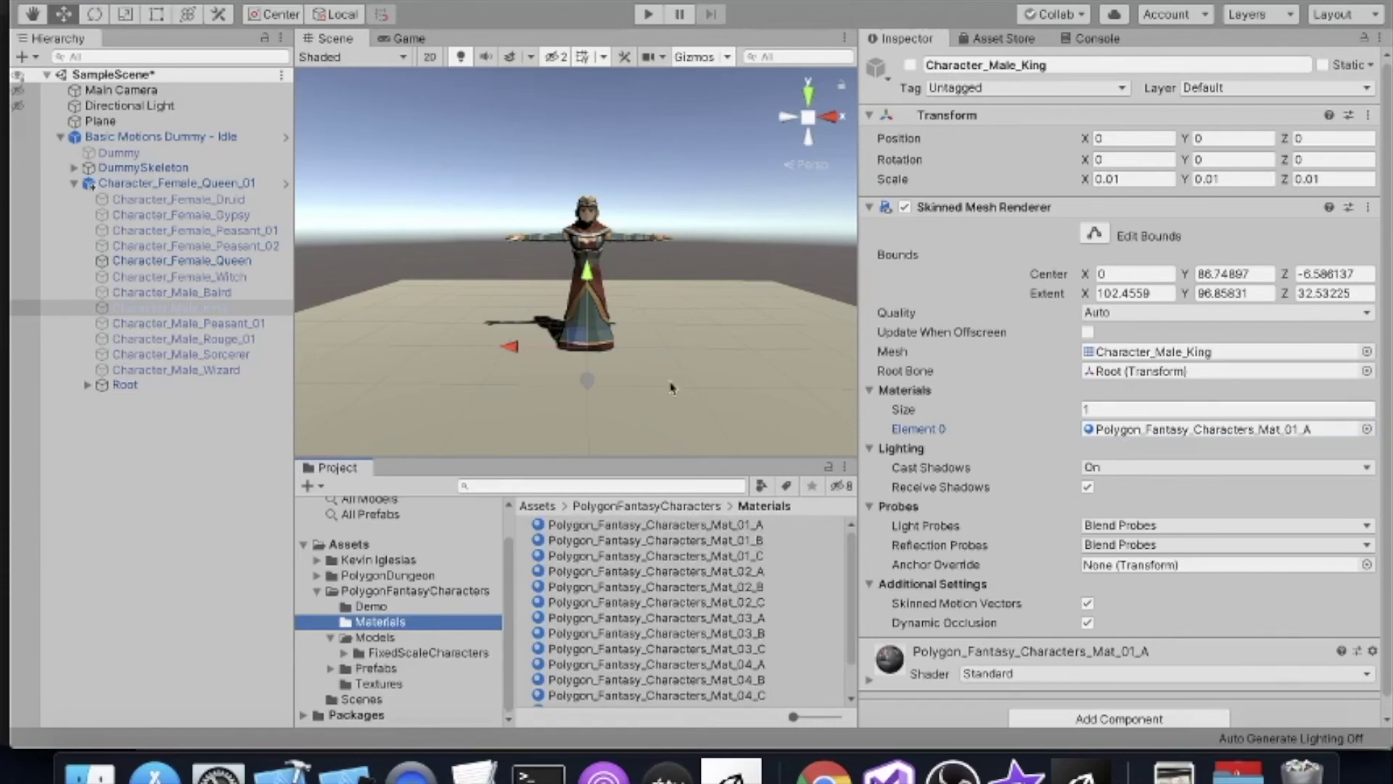
scroll(662, 232, "up", 3)
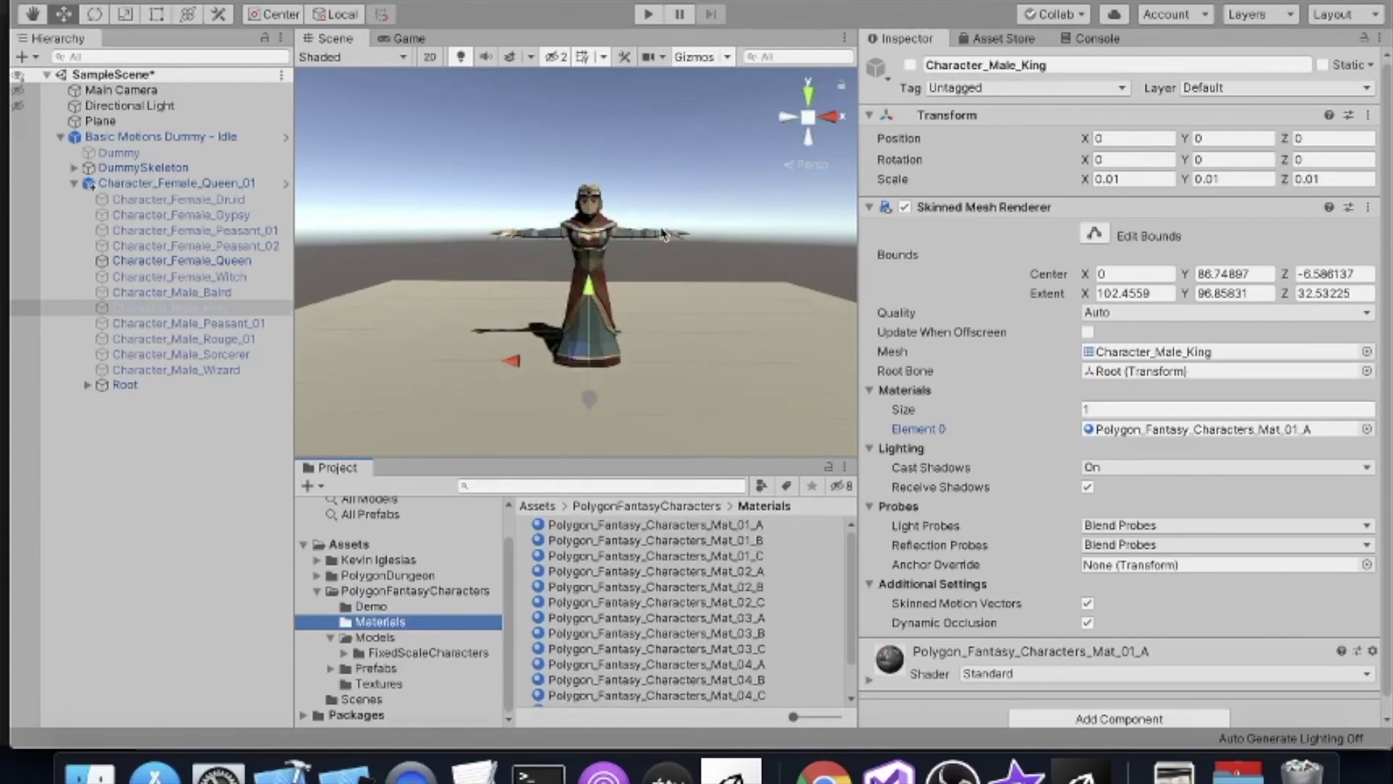
scroll(661, 232, "up", 3)
Step: Try Mat_01_B, Mat_01_C and Mat_02_A on the queen's Element 0, finishing with blue Mat_03_A
left_click(755, 540)
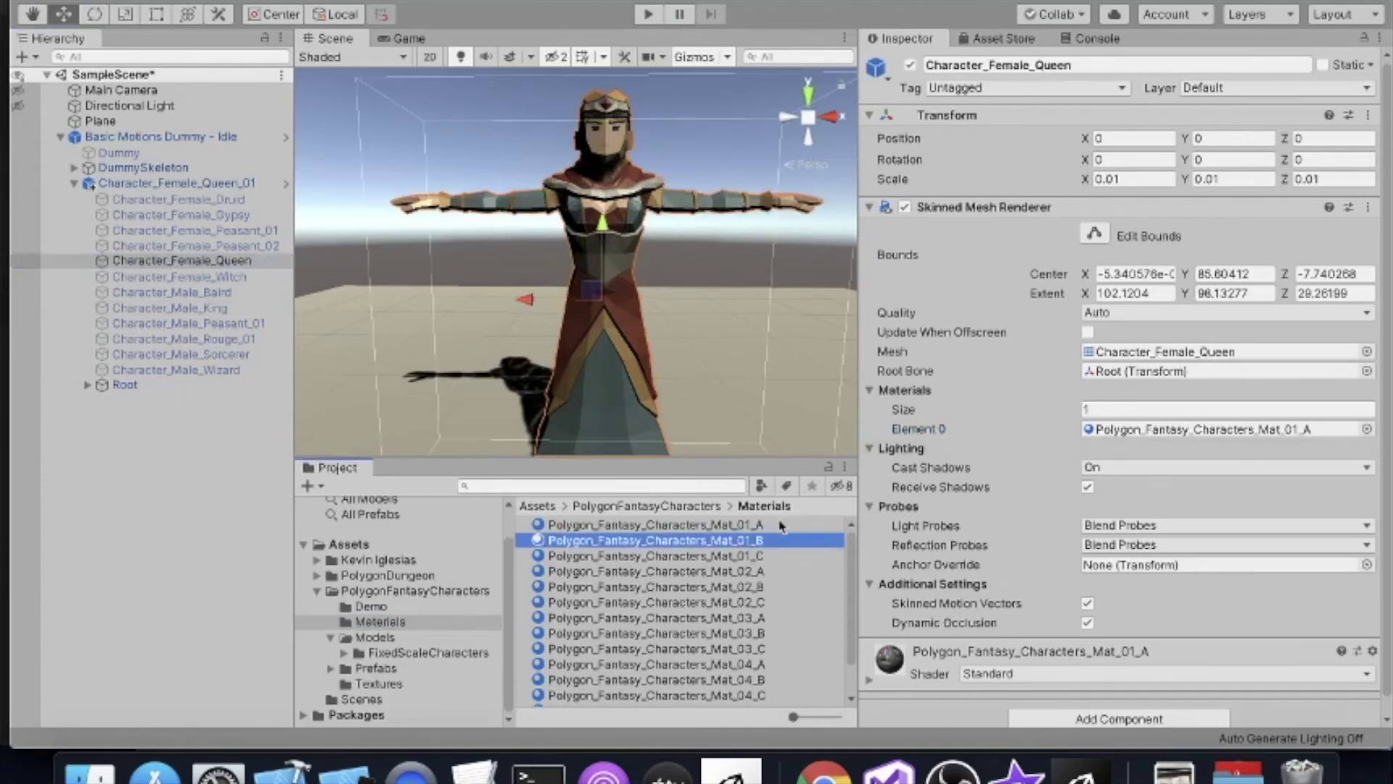
left_click_drag(744, 543, 1137, 433)
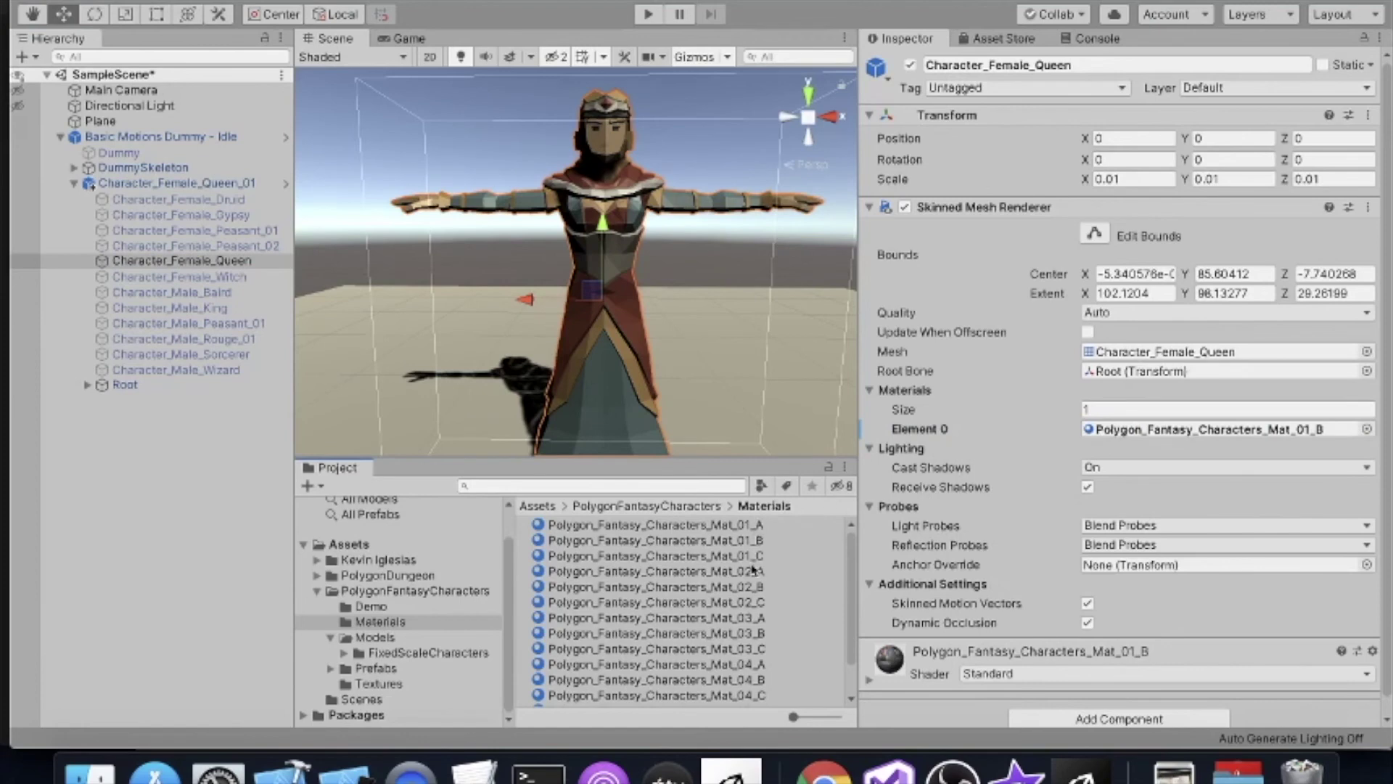
left_click(709, 557)
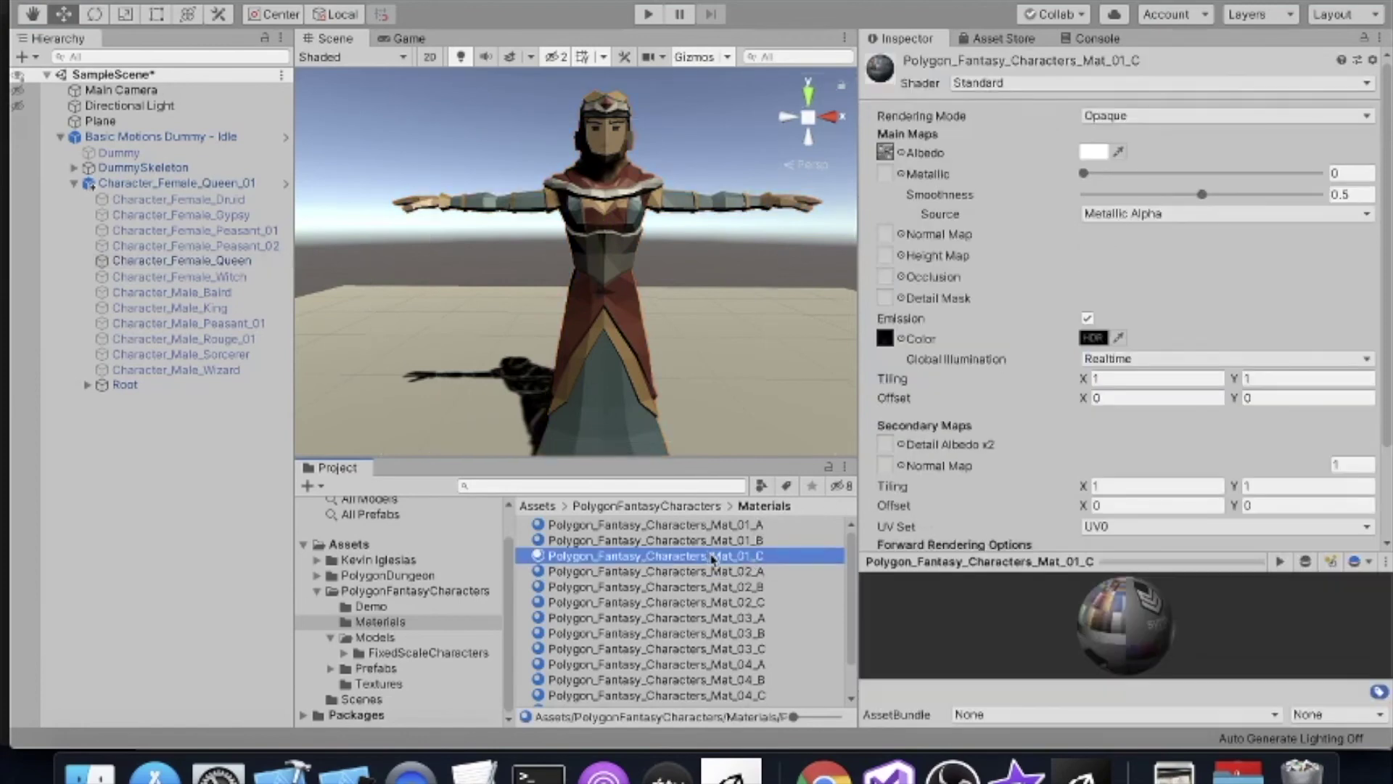
left_click(174, 261)
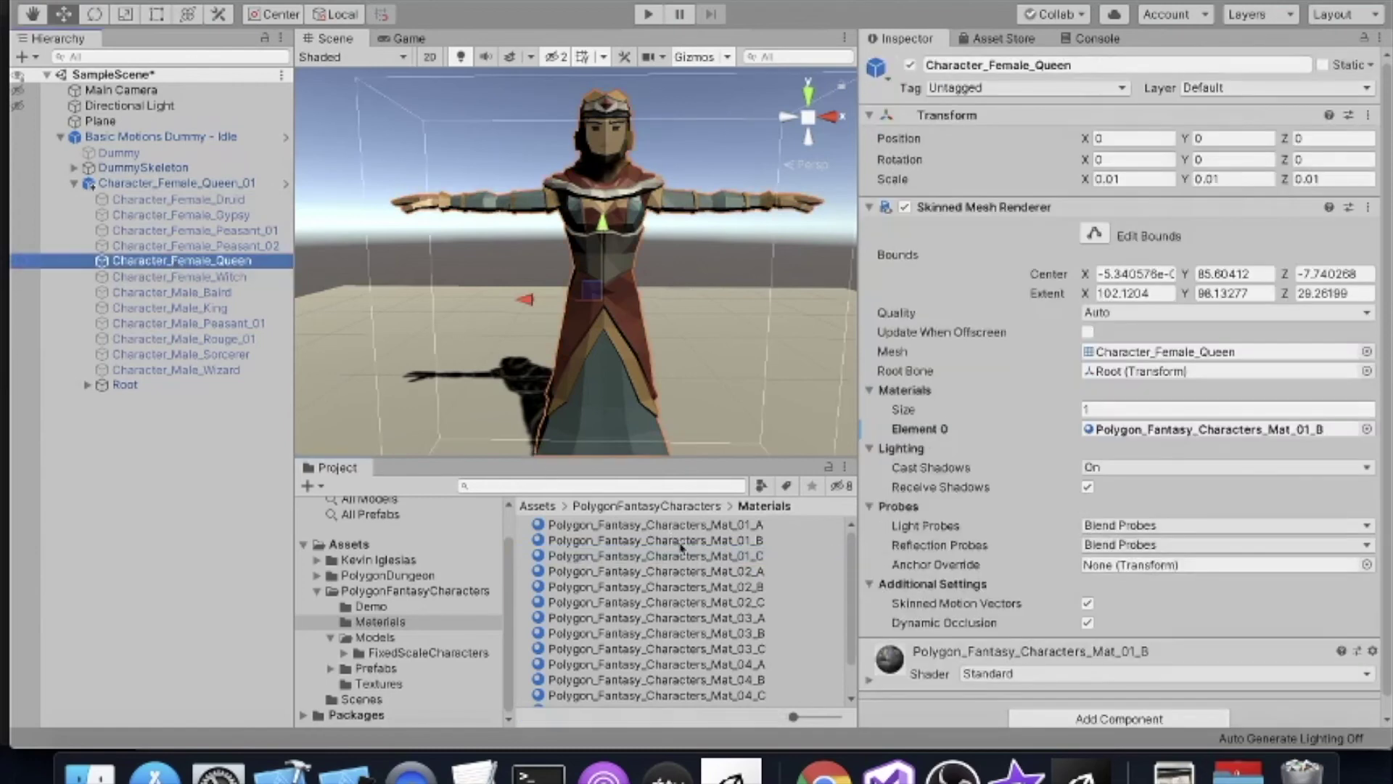
left_click_drag(686, 556, 1115, 434)
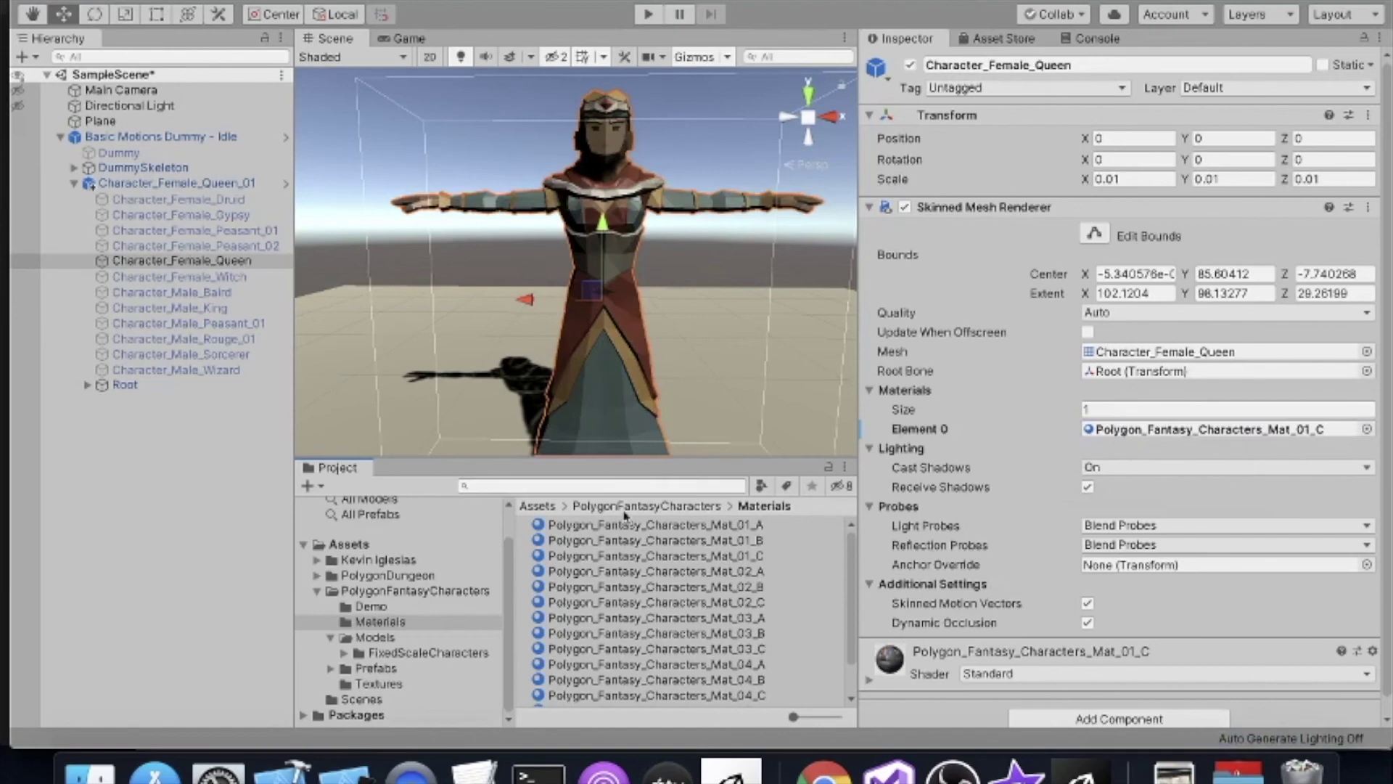
left_click(715, 574)
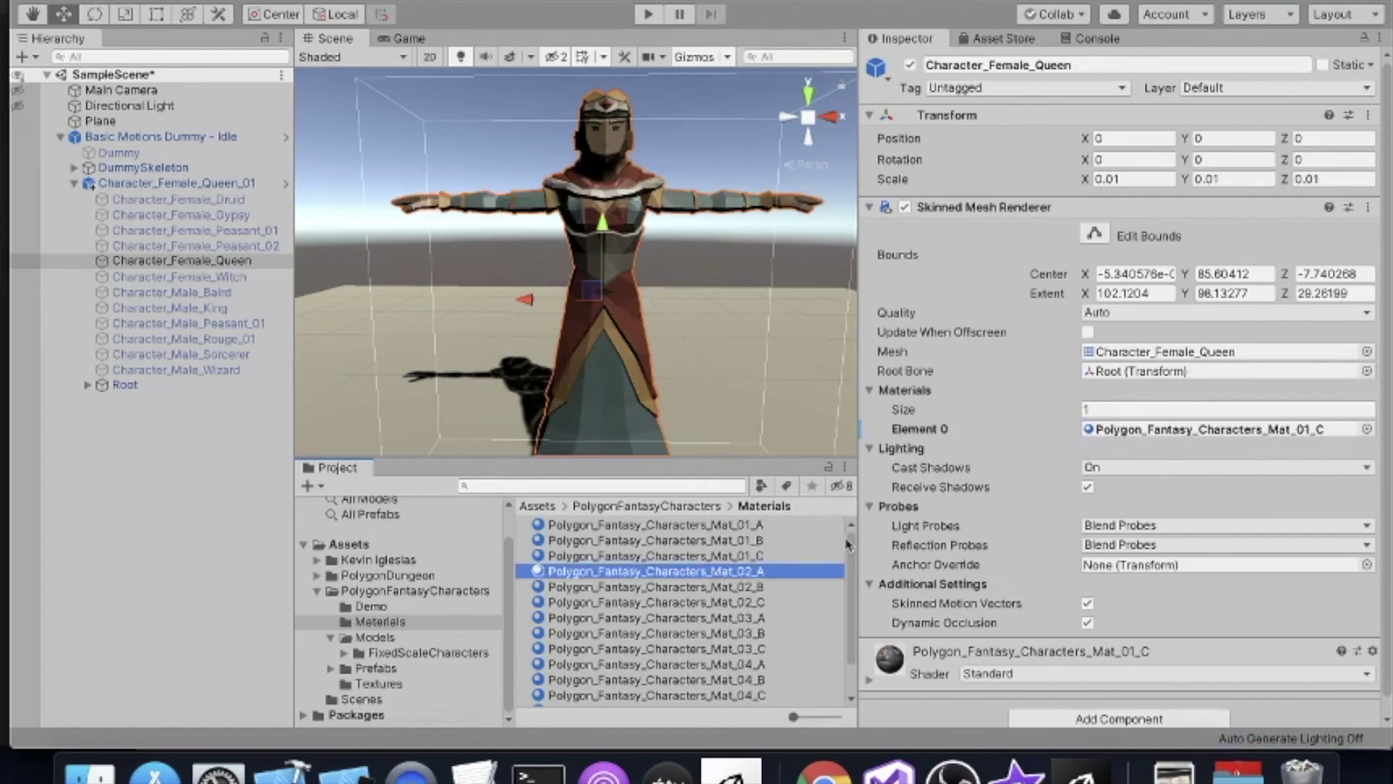
left_click_drag(753, 572, 1098, 436)
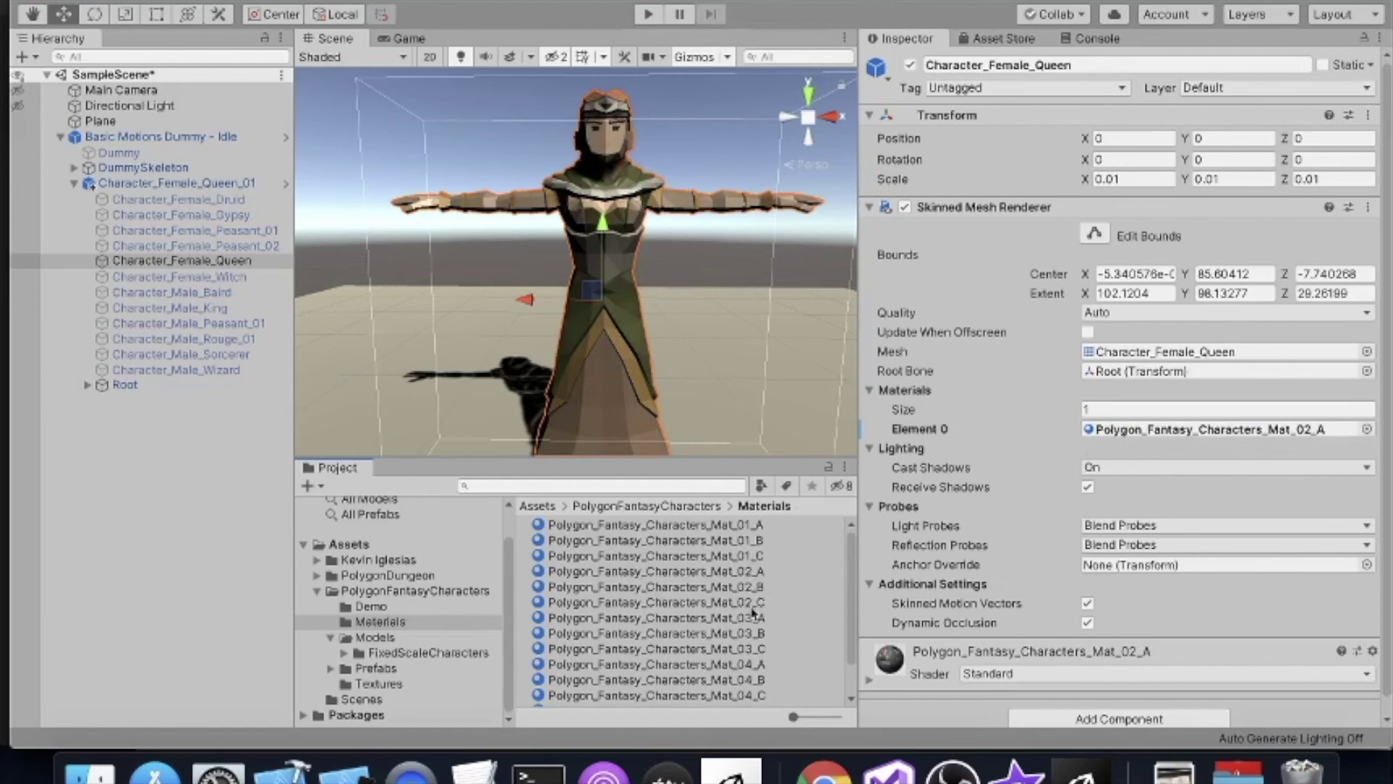
left_click_drag(725, 620, 1102, 435)
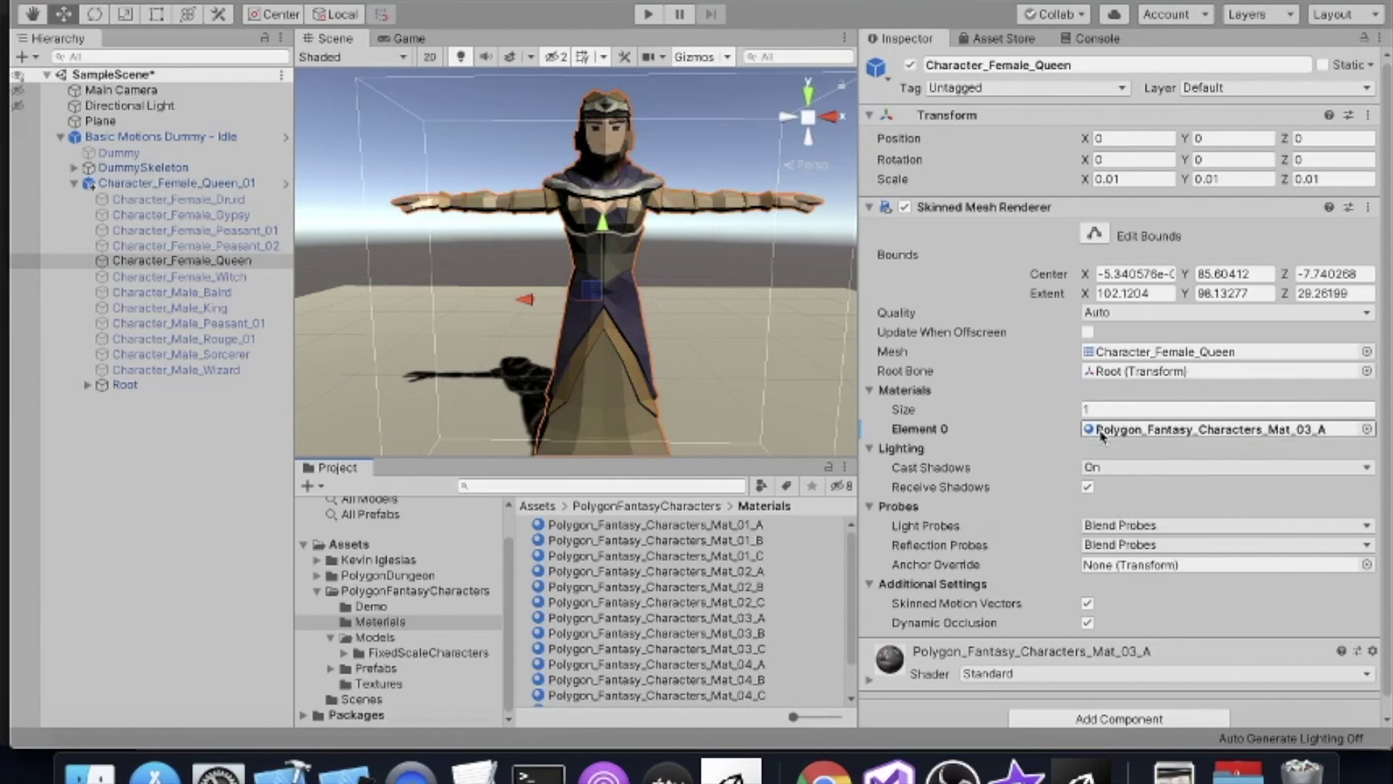